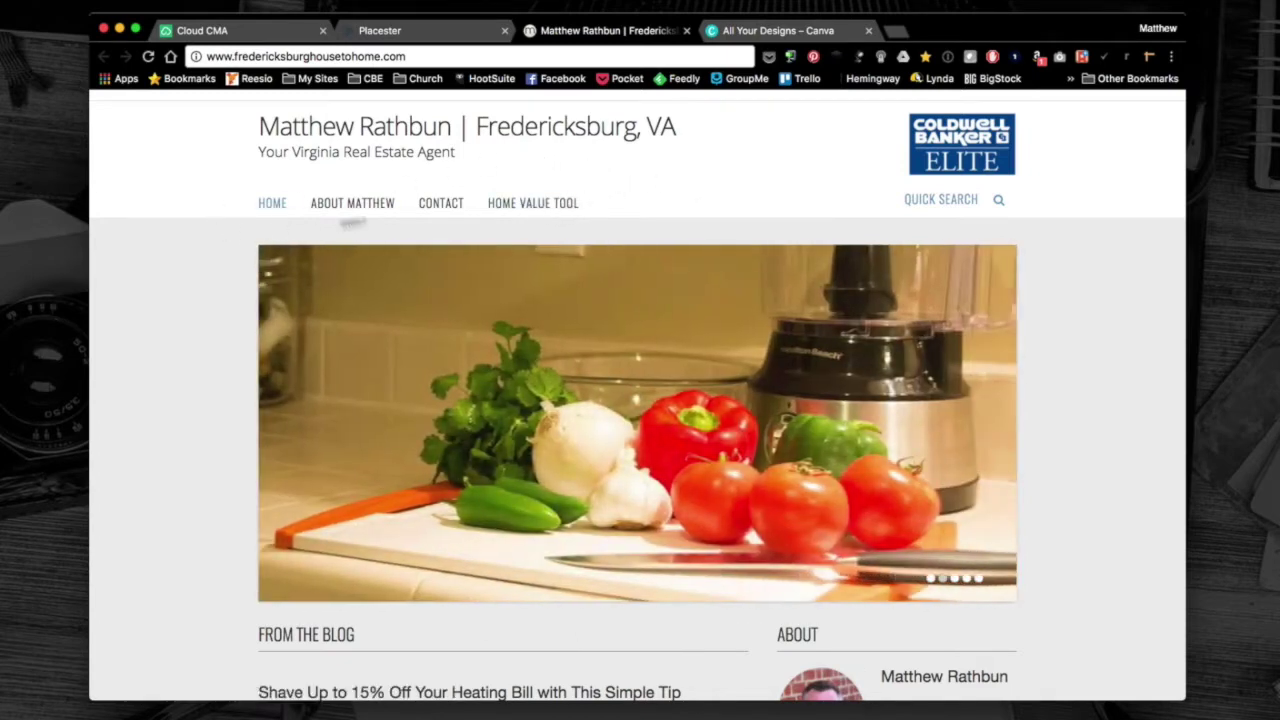
Step: View the website's Home Value Tool page and follow its "What's My Home Value?" image to the property address form
{"action": "left_click", "coordinate": [524, 204]}
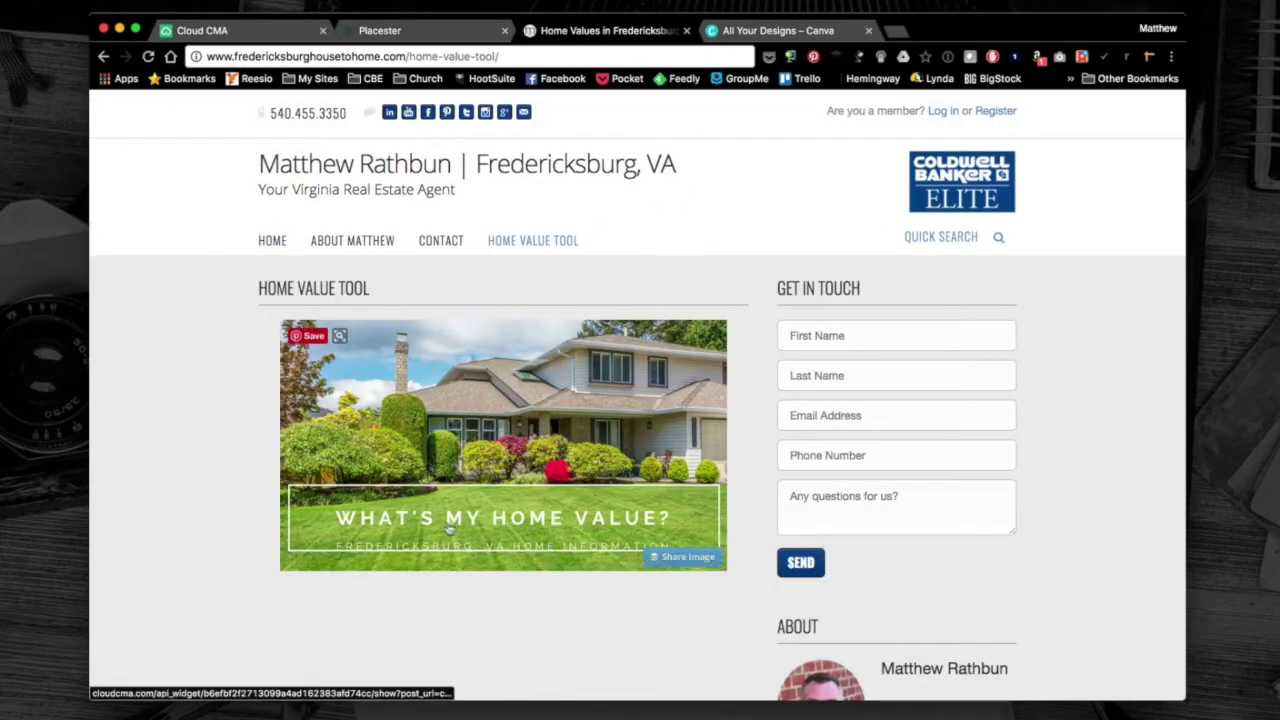
{"action": "left_click", "coordinate": [577, 527]}
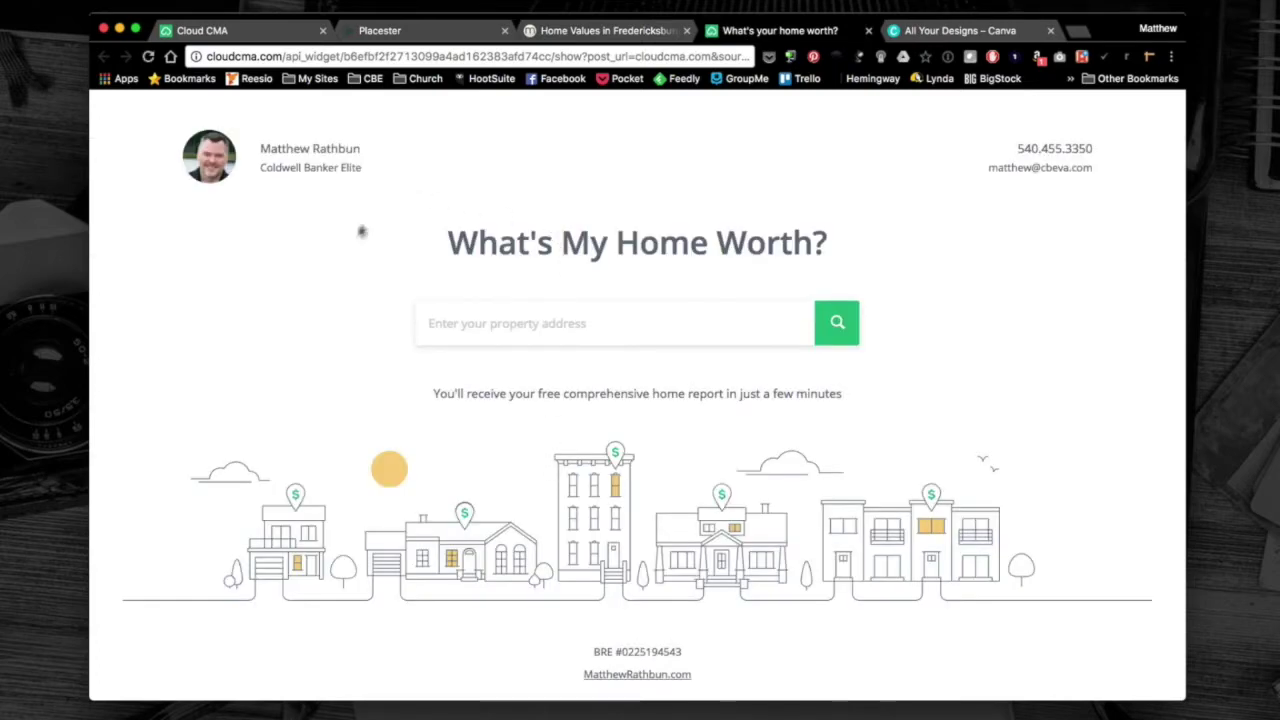
{"action": "left_click", "coordinate": [565, 315]}
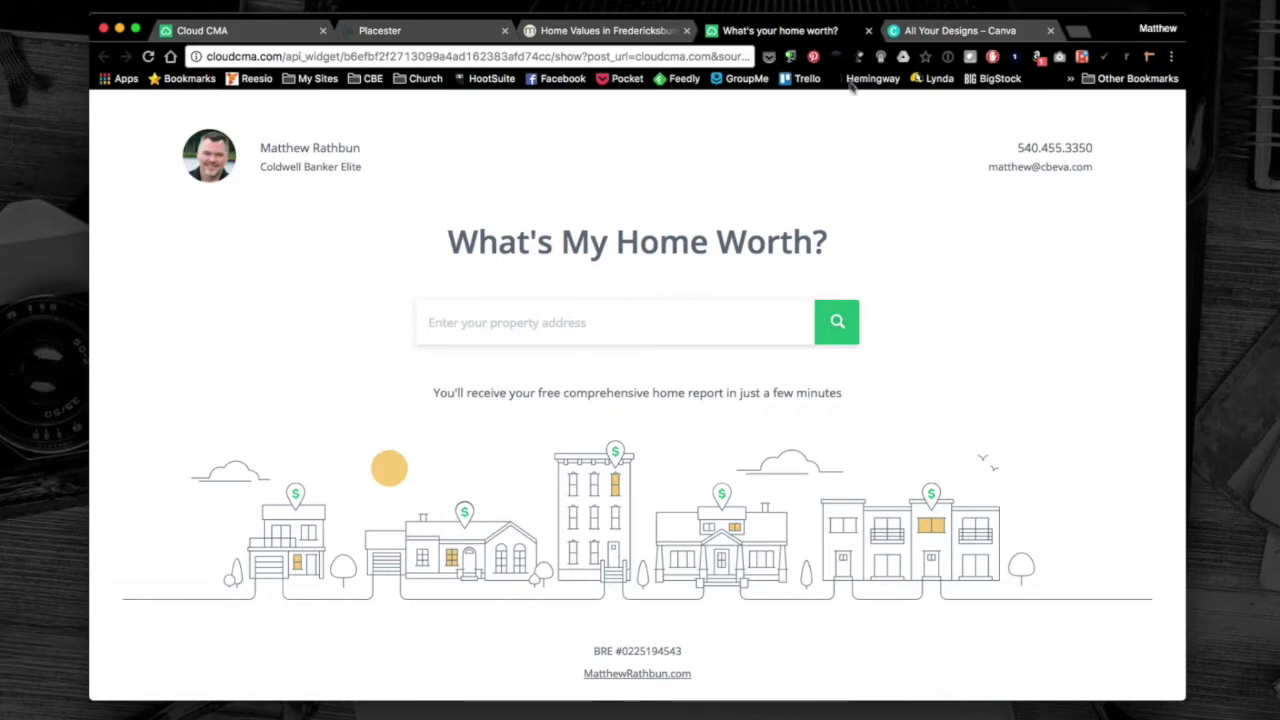
Step: Close the home worth form, then look at the site's home page and Home Value Tool page again
{"action": "left_click", "coordinate": [868, 31]}
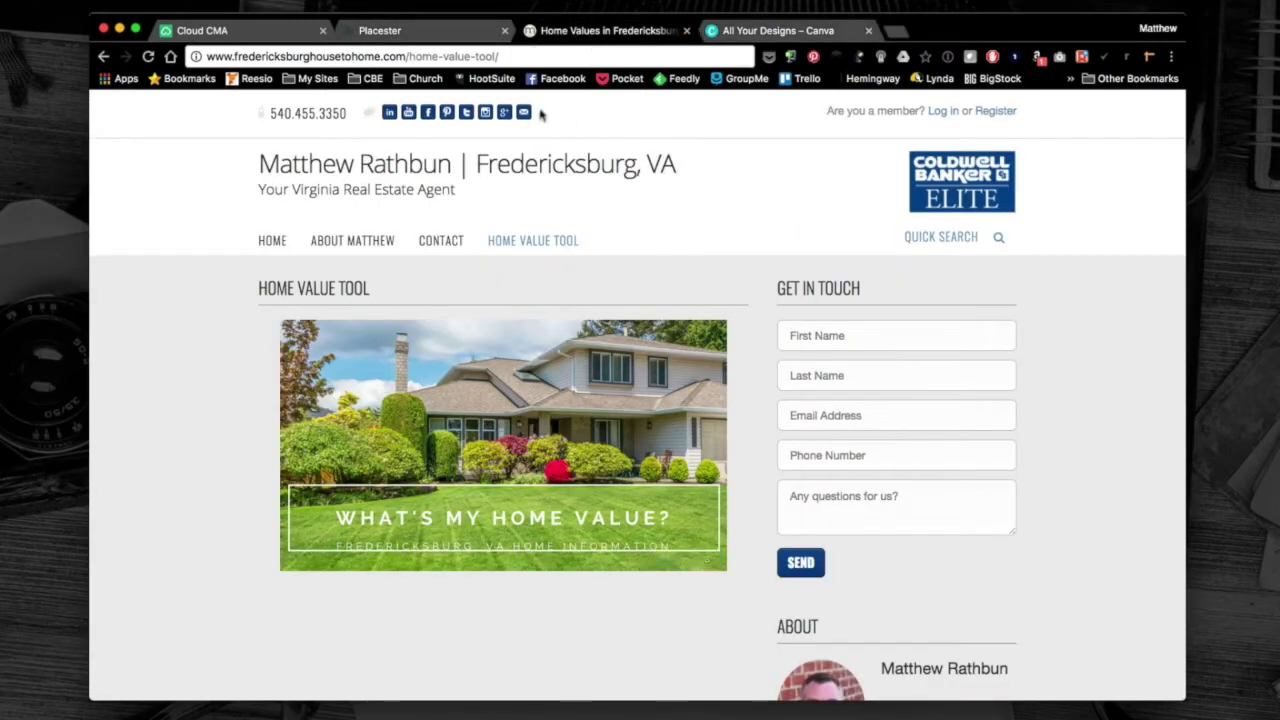
{"action": "left_click", "coordinate": [262, 243]}
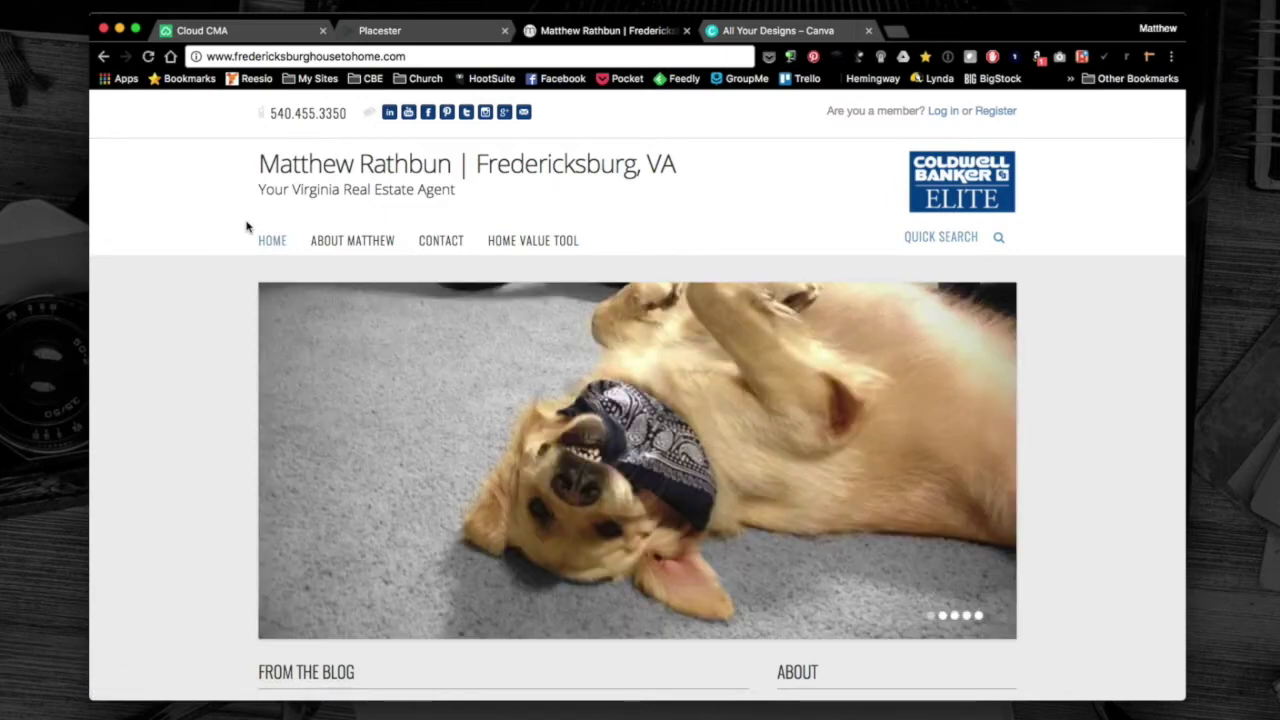
{"action": "left_click", "coordinate": [563, 244]}
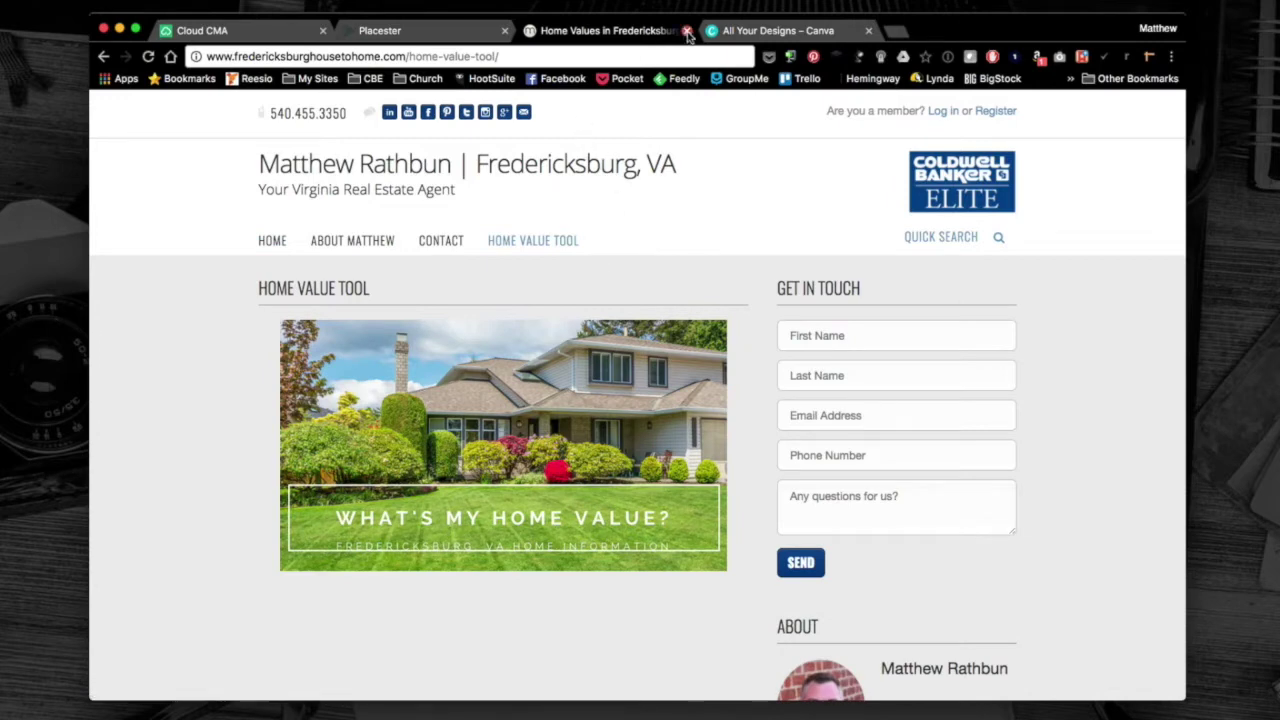
{"action": "left_click", "coordinate": [103, 56]}
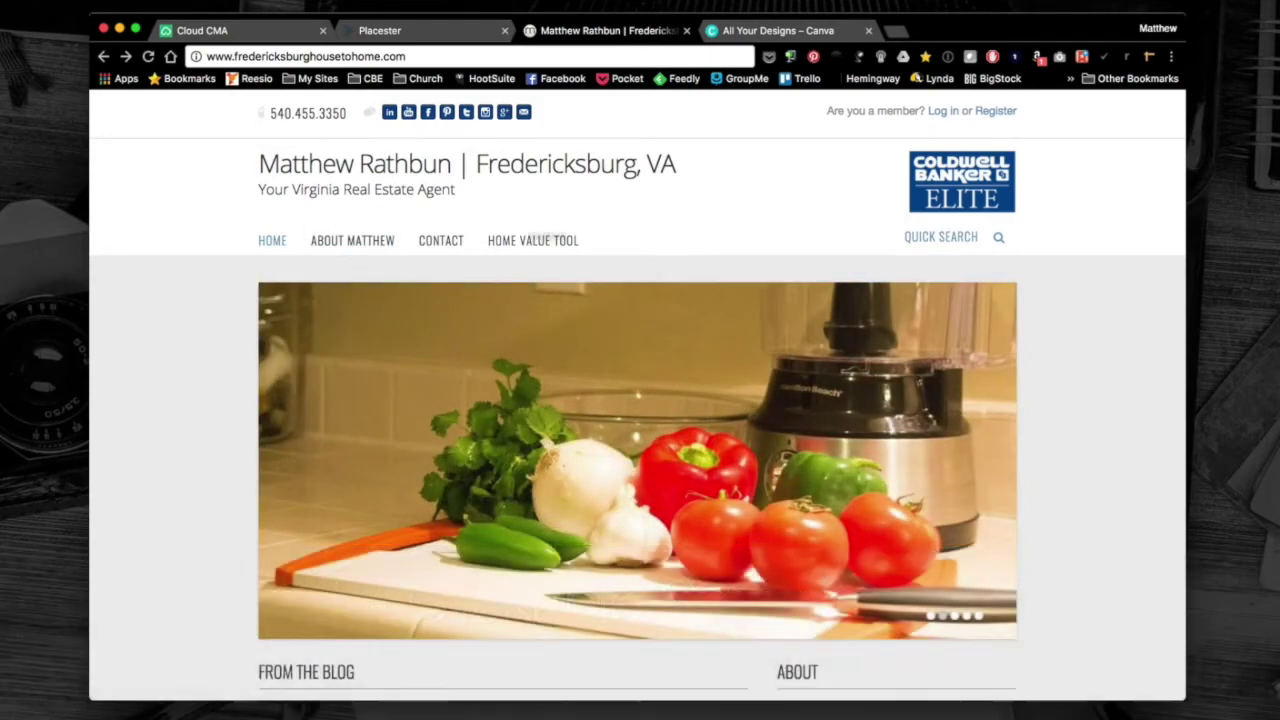
Step: Switch to Placester and add a new page to the site titled "Get My Home's Value"
{"action": "left_click", "coordinate": [427, 31]}
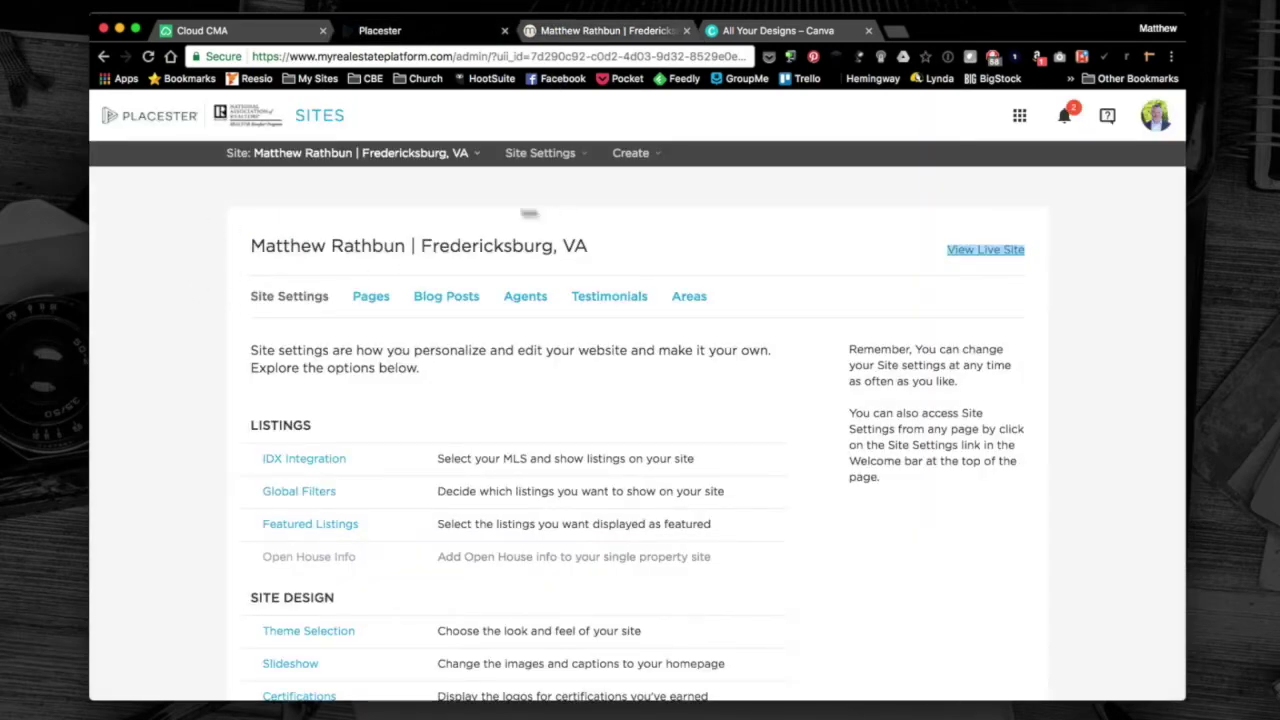
{"action": "left_click", "coordinate": [372, 298]}
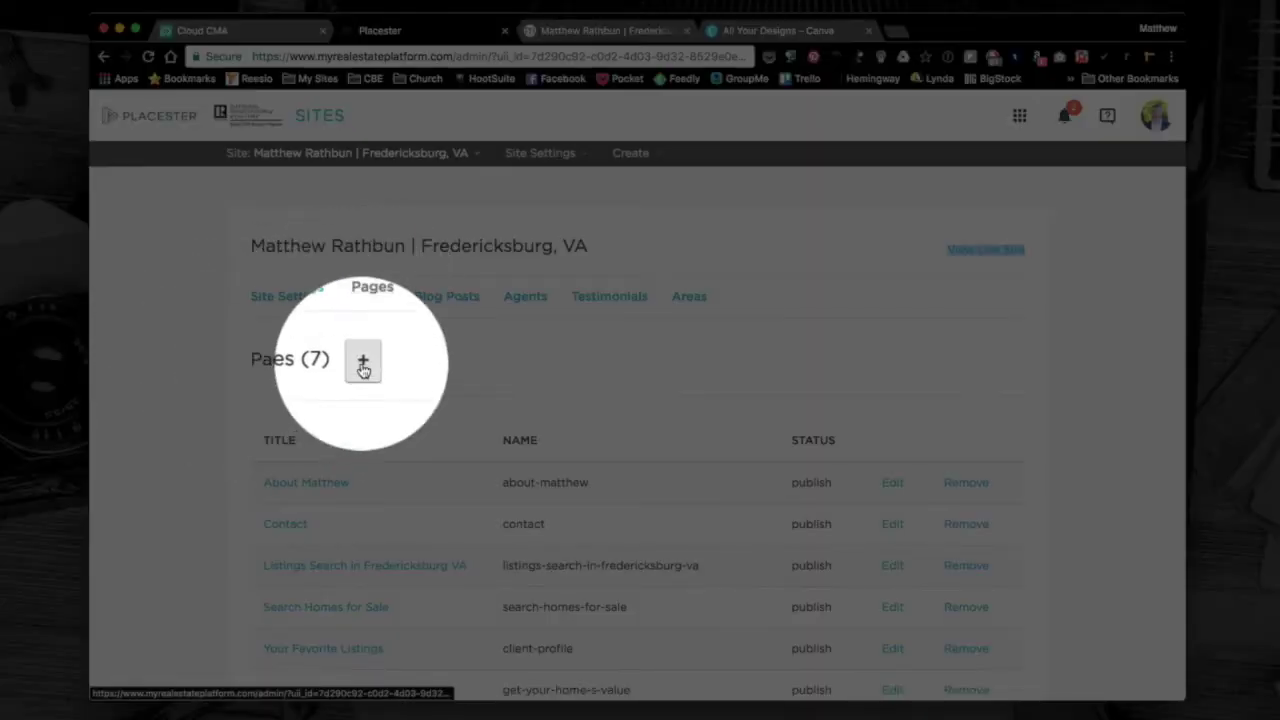
{"action": "left_click", "coordinate": [363, 362]}
{"action": "scroll", "coordinate": [447, 380], "scroll_direction": "down", "scroll_amount": 3}
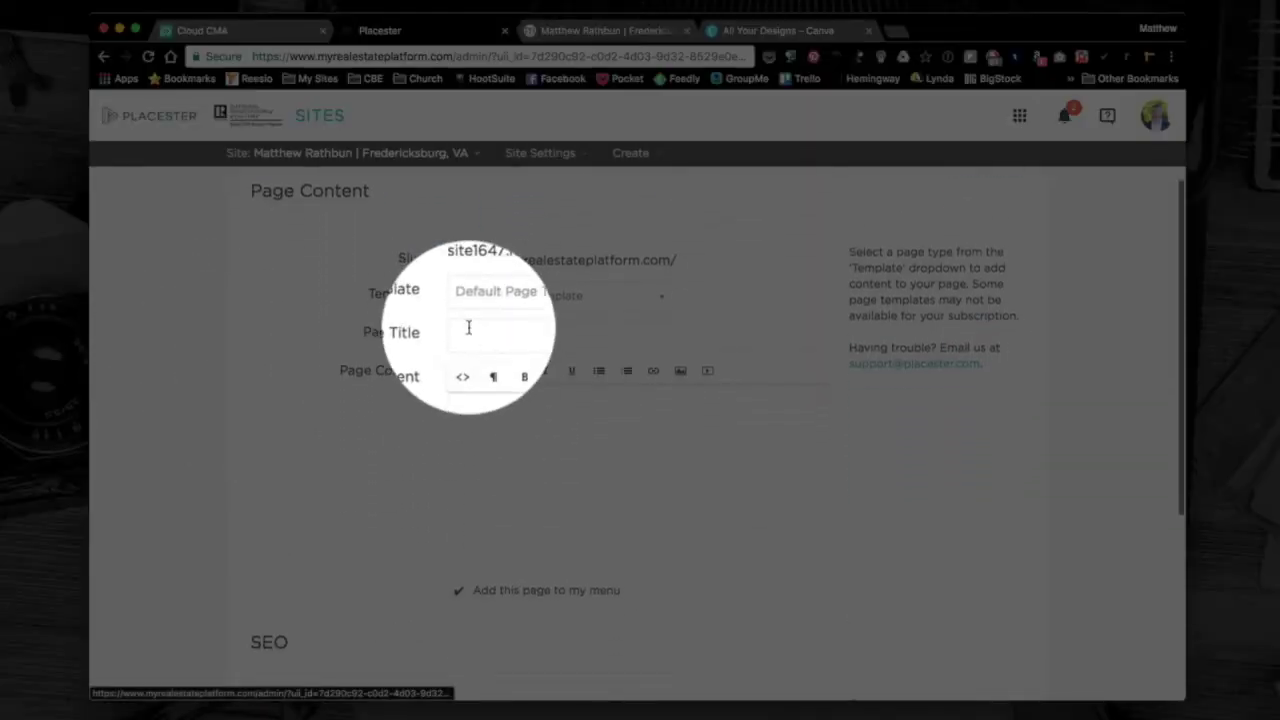
{"action": "type", "text": "Home Value 2"}
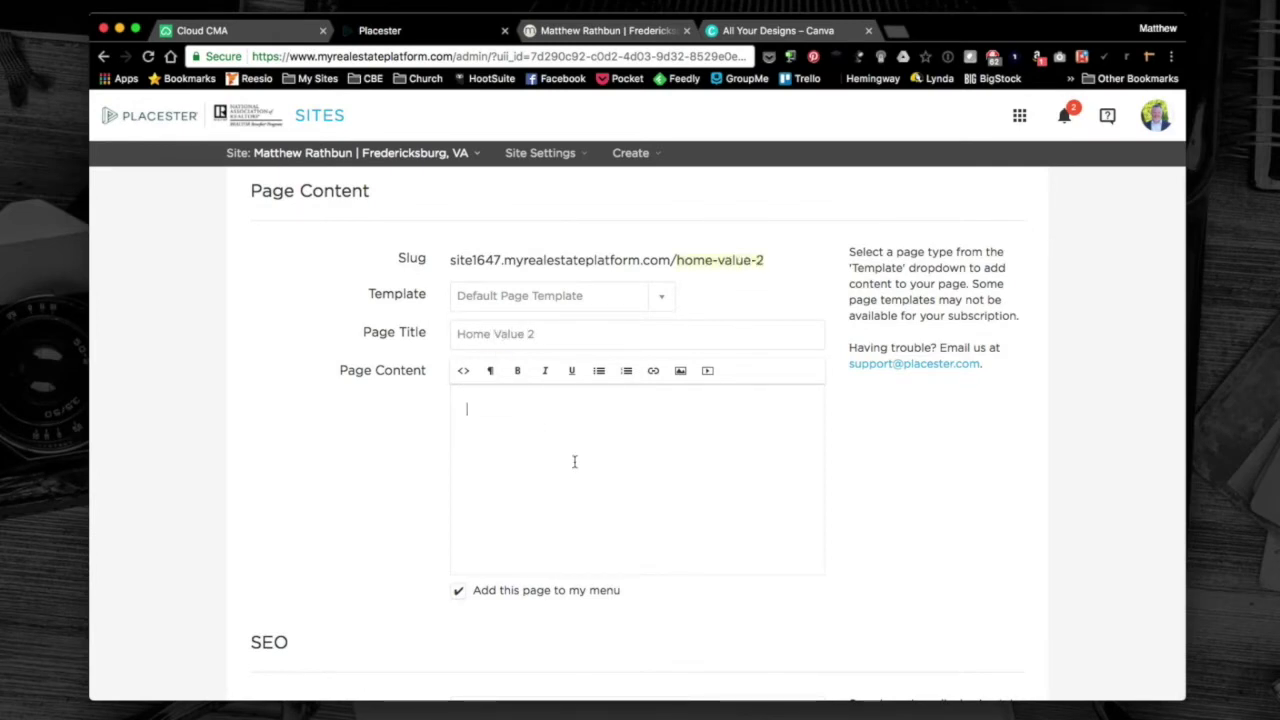
{"action": "left_click_drag", "start_coordinate": [551, 334], "coordinate": [397, 342]}
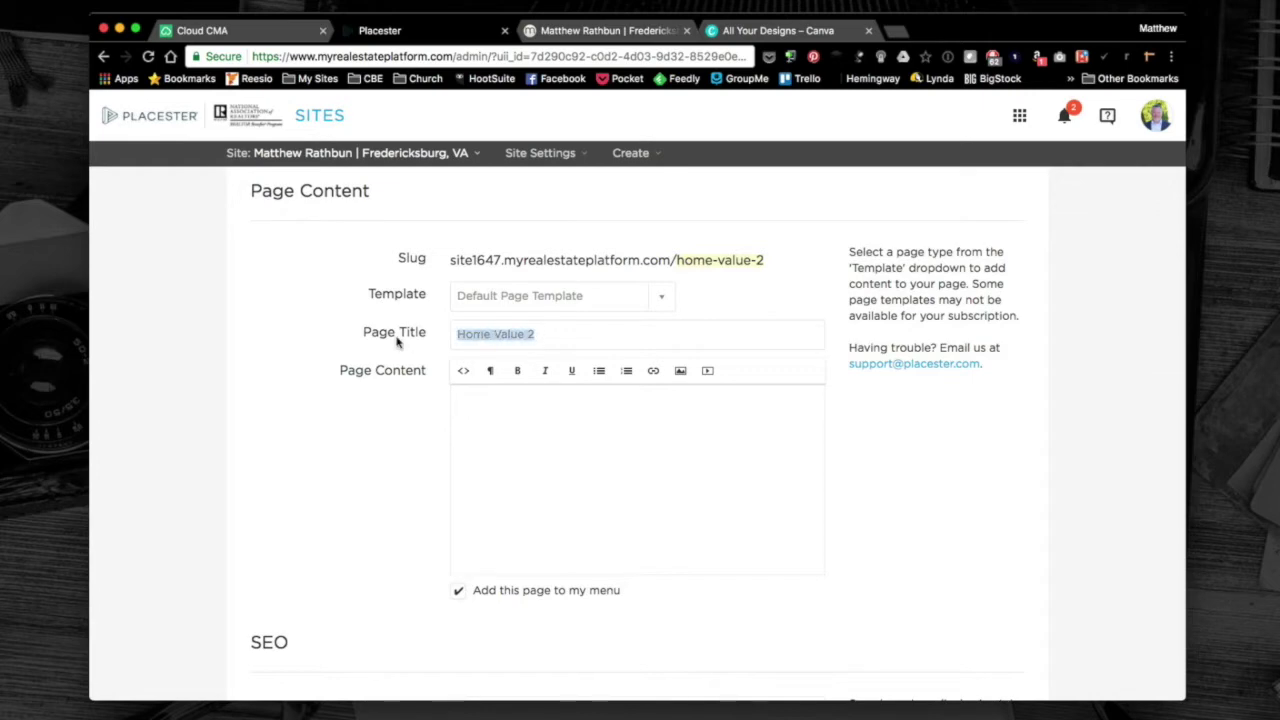
{"action": "type", "text": "Get My Home's"}
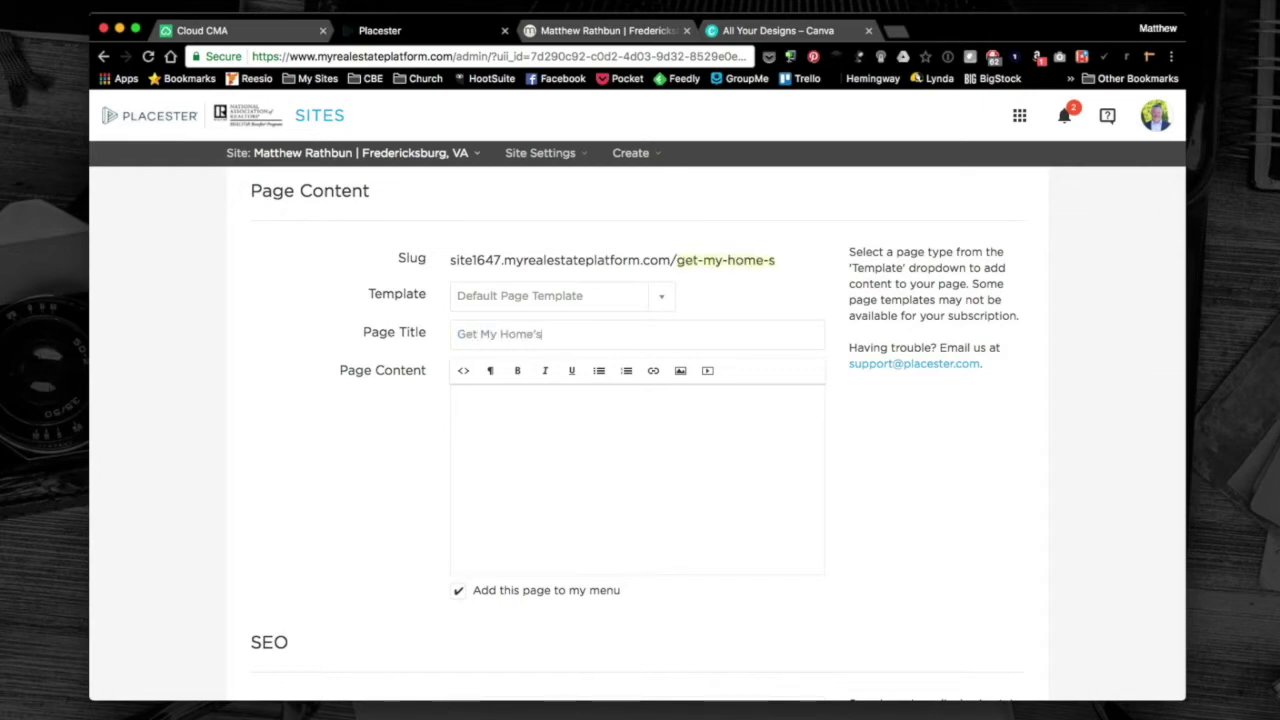
{"action": "type", "text": " Value"}
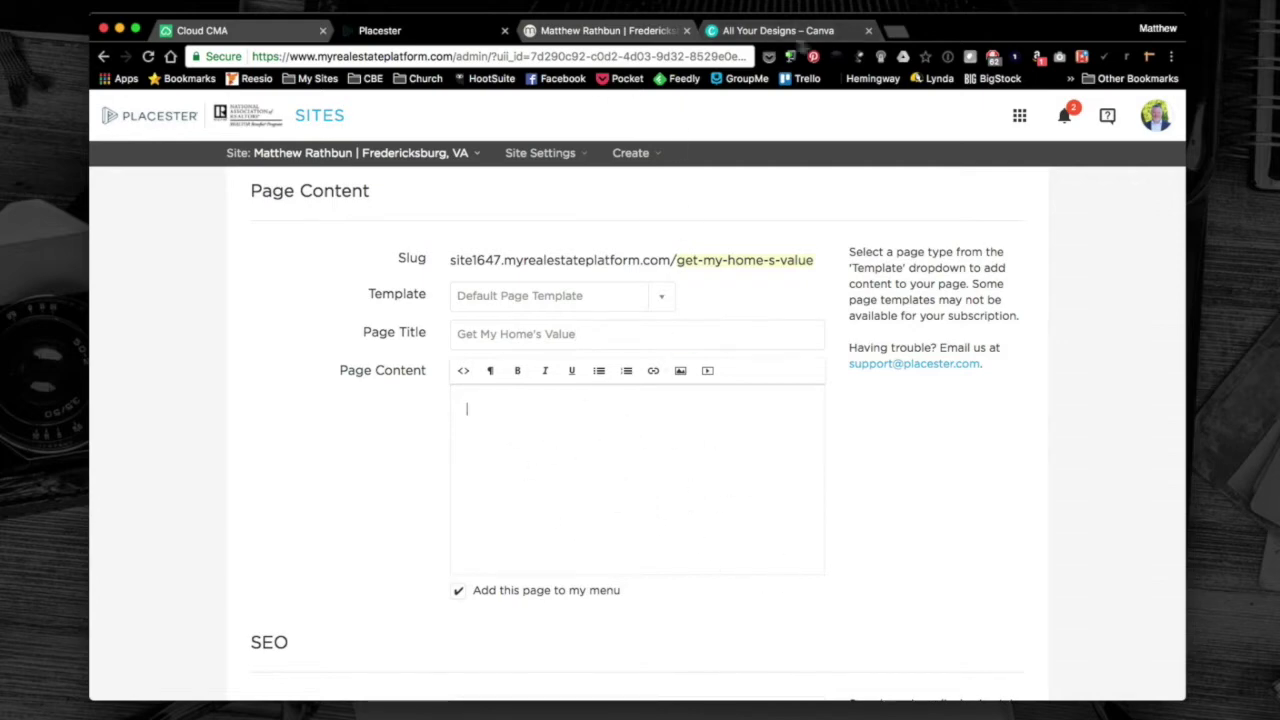
Step: Switch to Canva and apply the Lamington layout to a new Blog Title design
{"action": "left_click", "coordinate": [790, 38]}
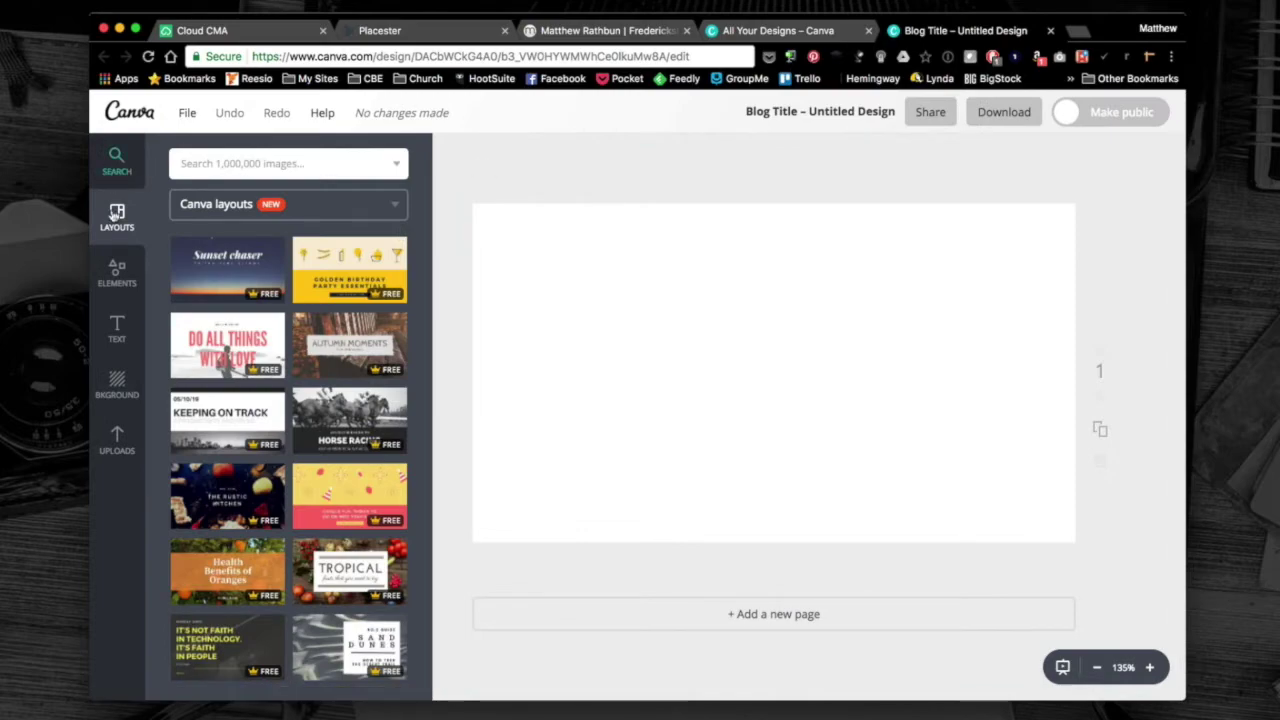
{"action": "scroll", "coordinate": [288, 277], "scroll_direction": "down", "scroll_amount": 1}
{"action": "scroll", "coordinate": [288, 277], "scroll_direction": "down", "scroll_amount": 8}
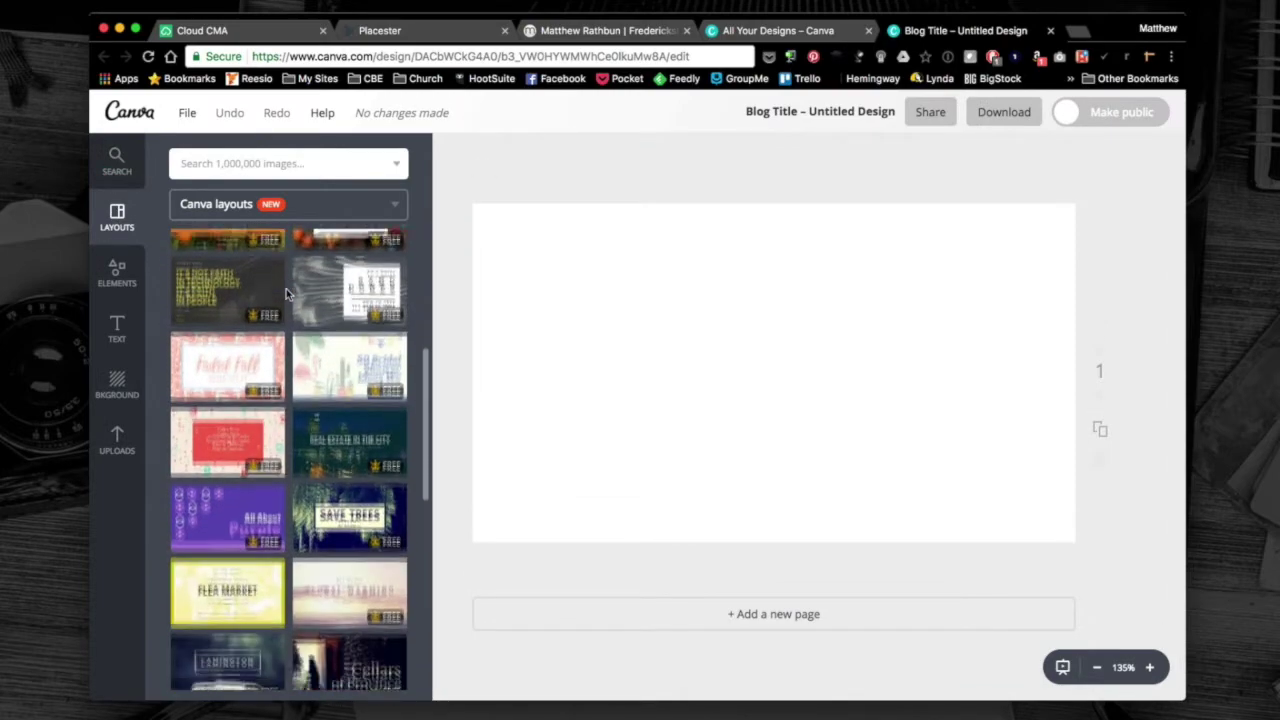
{"action": "scroll", "coordinate": [224, 440], "scroll_direction": "down", "scroll_amount": 5}
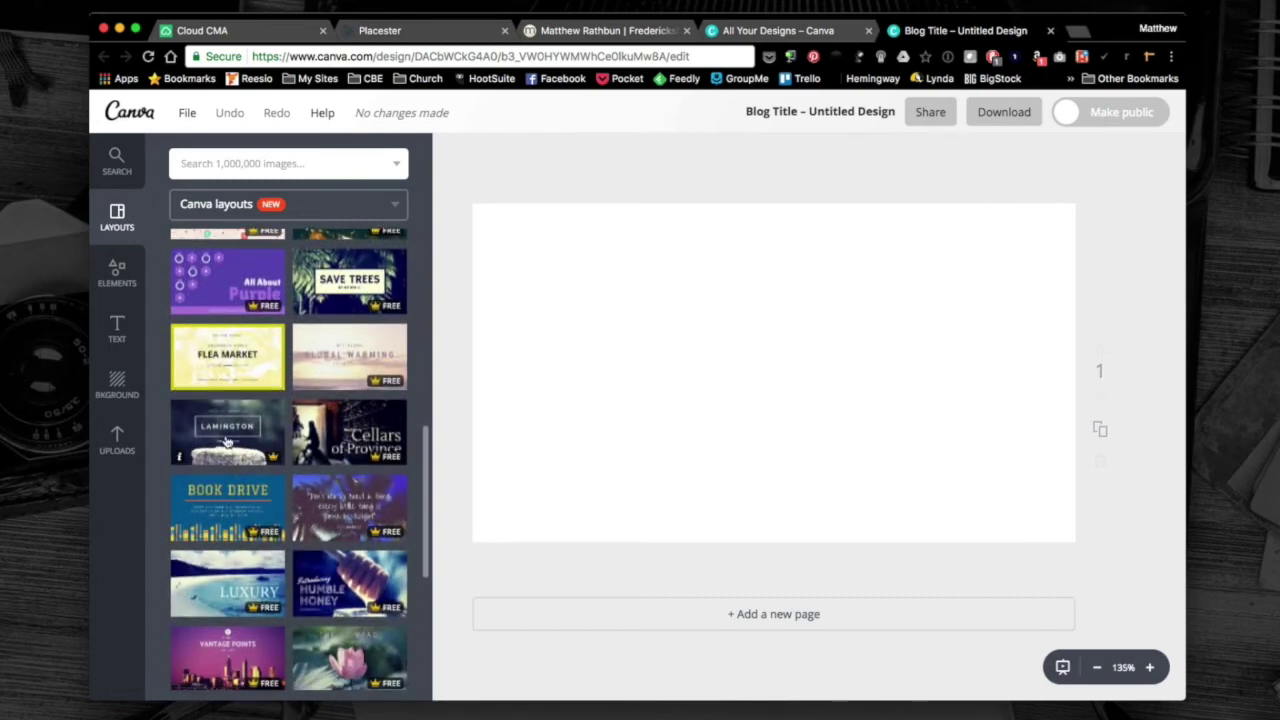
{"action": "left_click", "coordinate": [226, 441]}
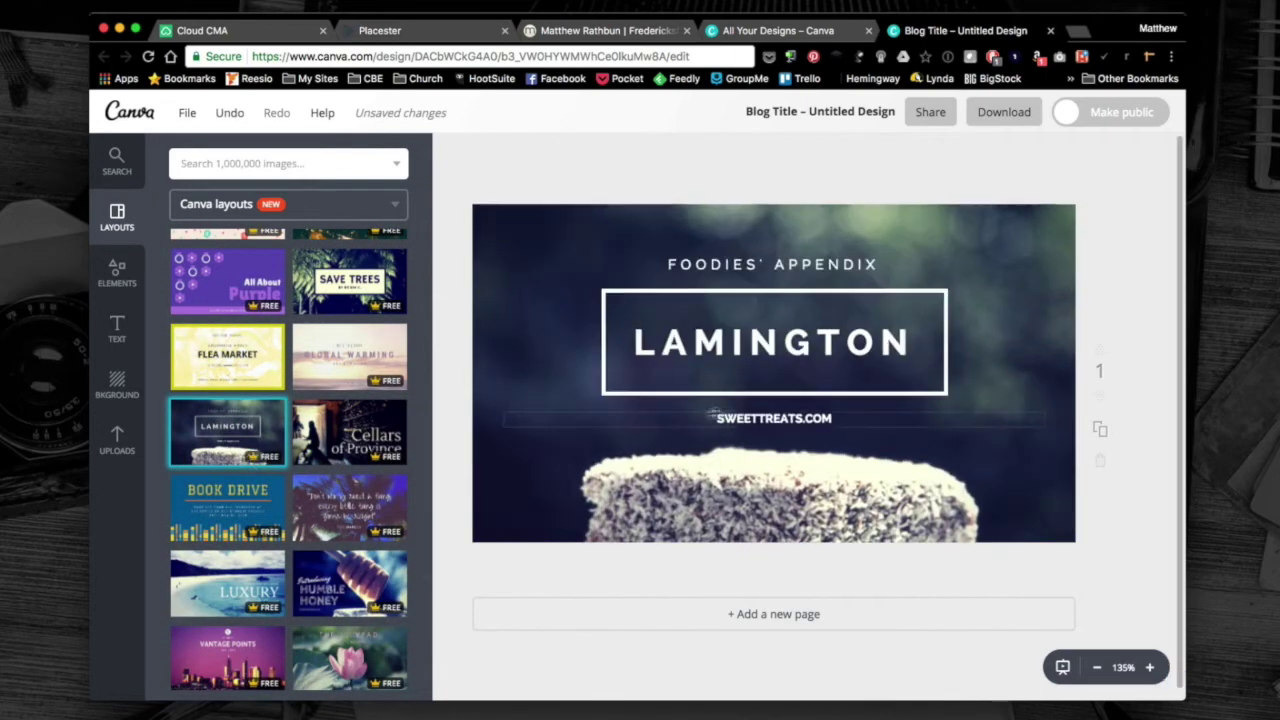
Step: Replace the layout's background picture with the uploaded photo of the lit house at sunset, filling the whole design
{"action": "left_click", "coordinate": [486, 337]}
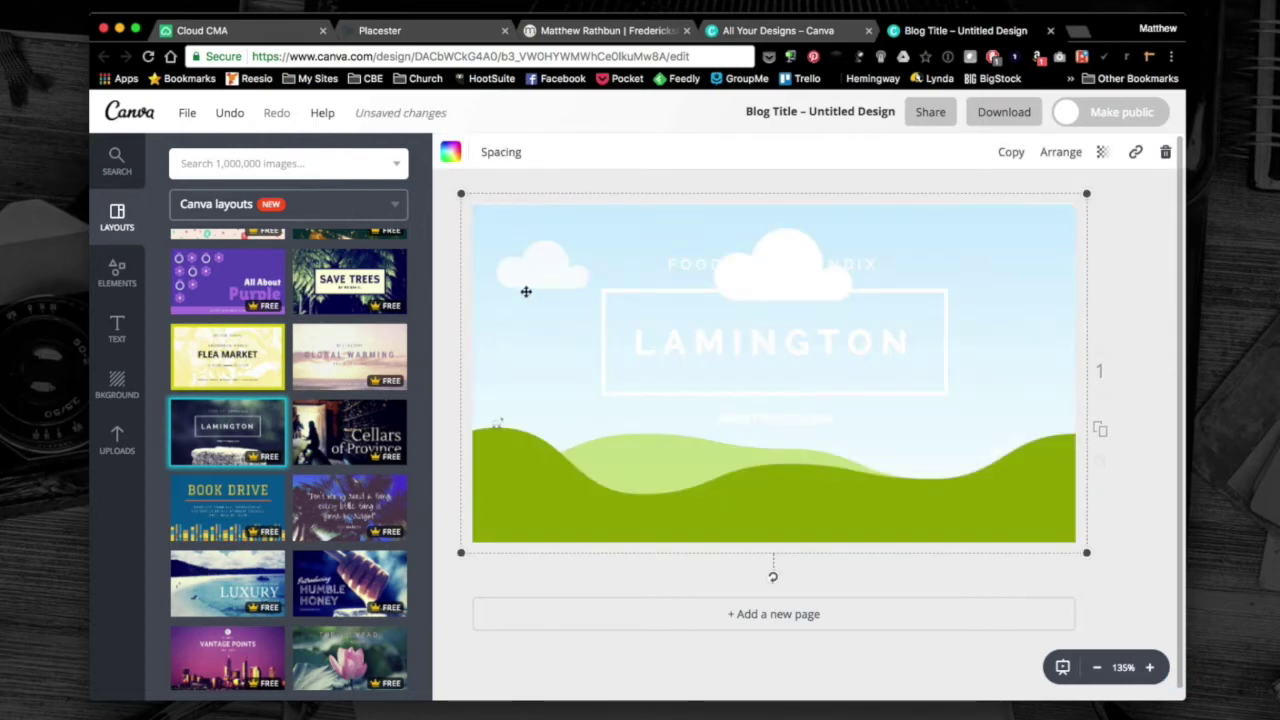
{"action": "left_click", "coordinate": [125, 448]}
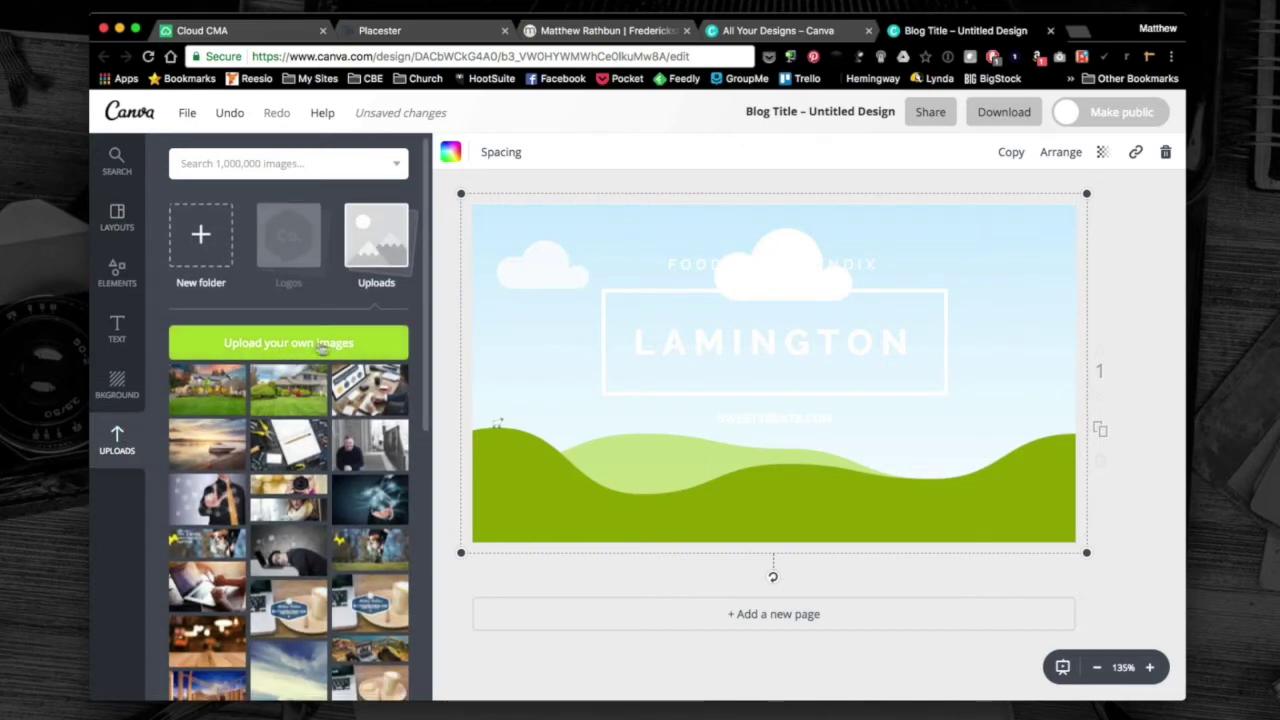
{"action": "left_click", "coordinate": [206, 399]}
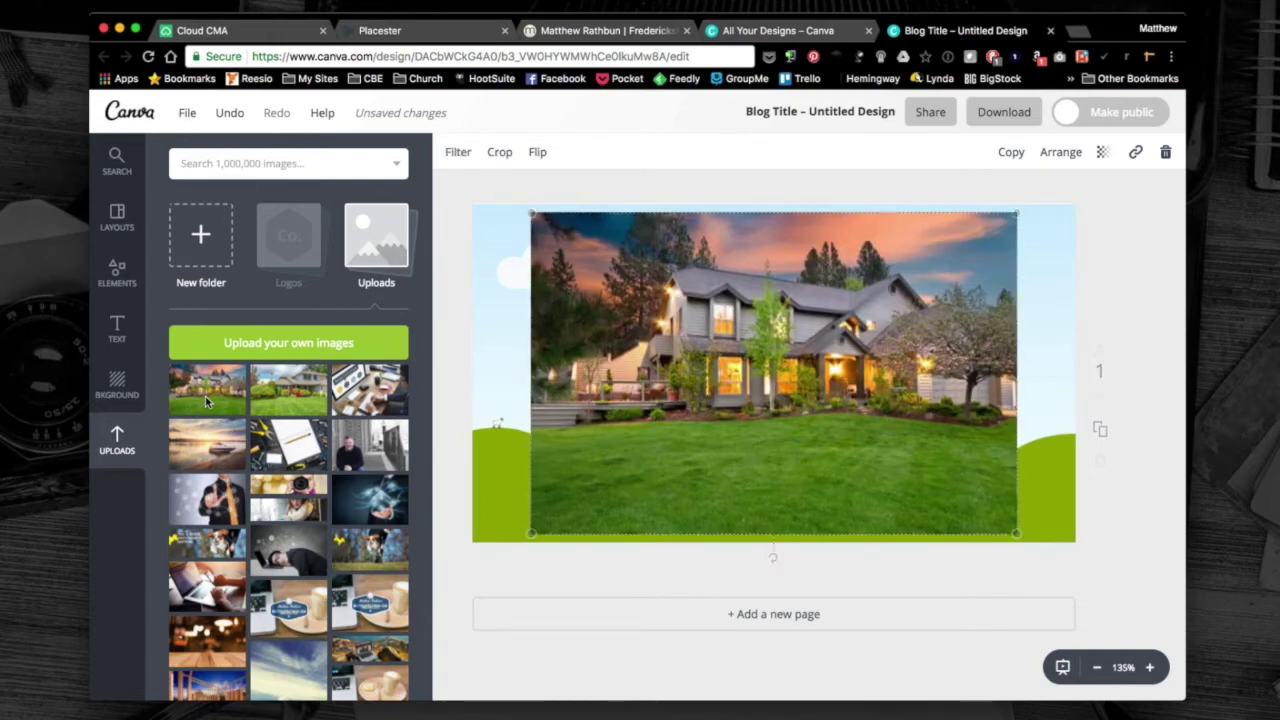
{"action": "left_click_drag", "start_coordinate": [643, 447], "coordinate": [634, 460]}
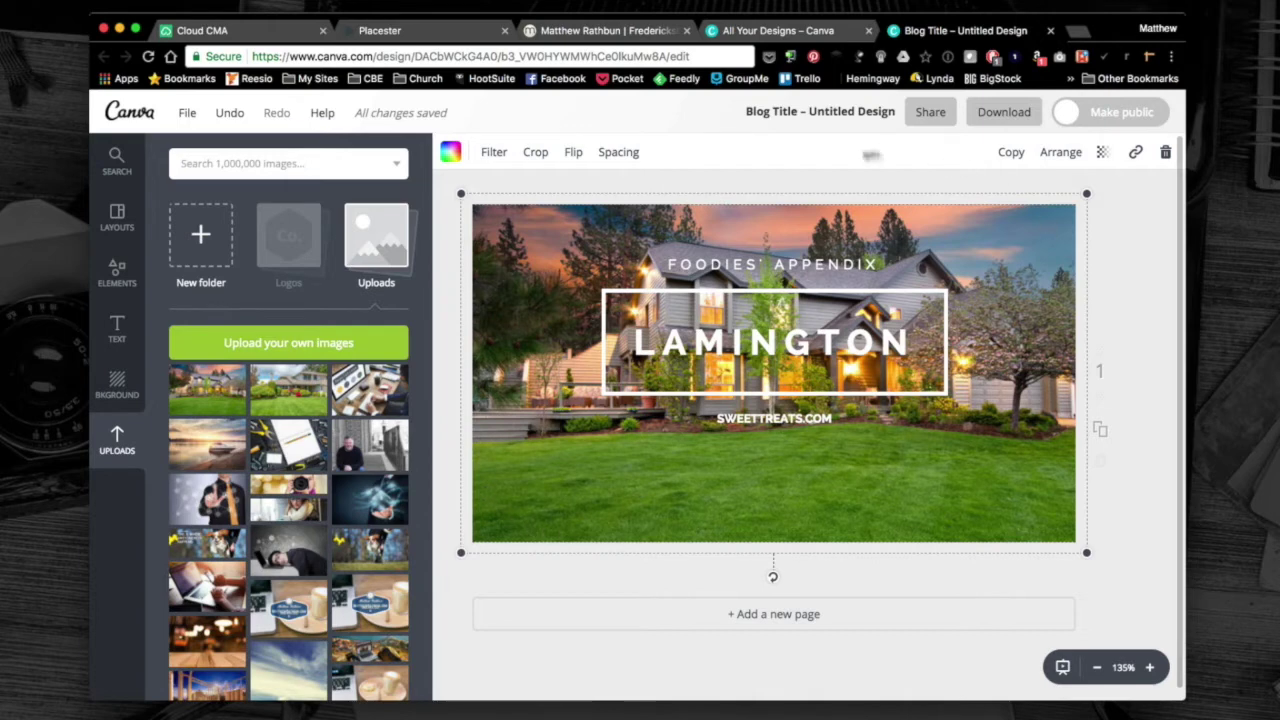
Step: Move the SWEETTREATS.COM line to the lower edge of the image and change its text to "FREDERICKSBURG VA, HOME VALUES"
{"action": "left_click", "coordinate": [739, 405]}
{"action": "left_click", "coordinate": [739, 405]}
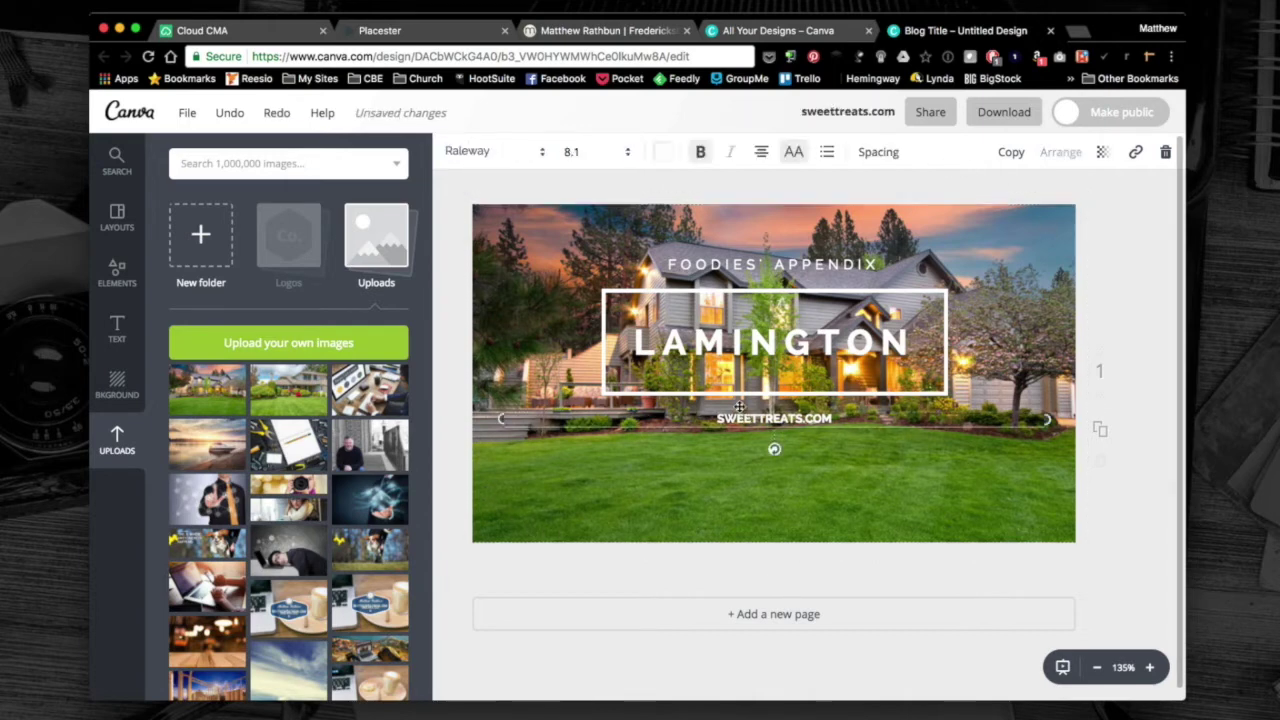
{"action": "left_click_drag", "start_coordinate": [741, 411], "coordinate": [741, 519]}
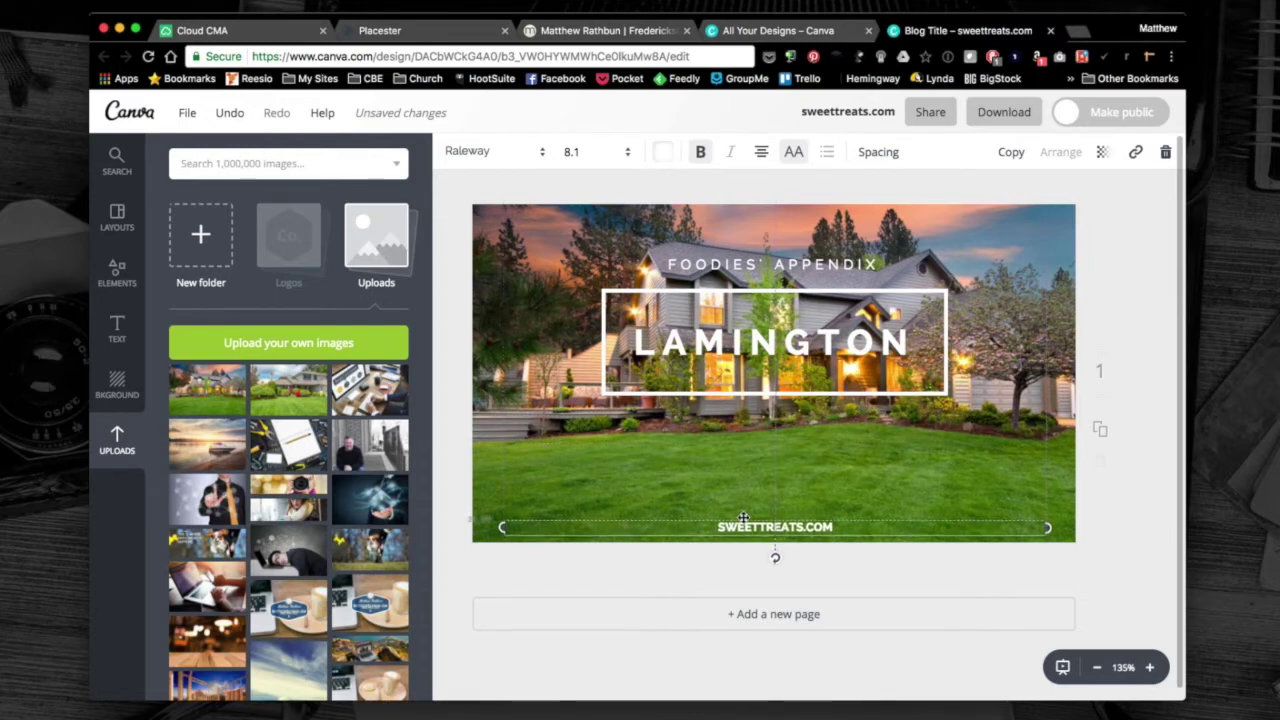
{"action": "double_click", "coordinate": [745, 527]}
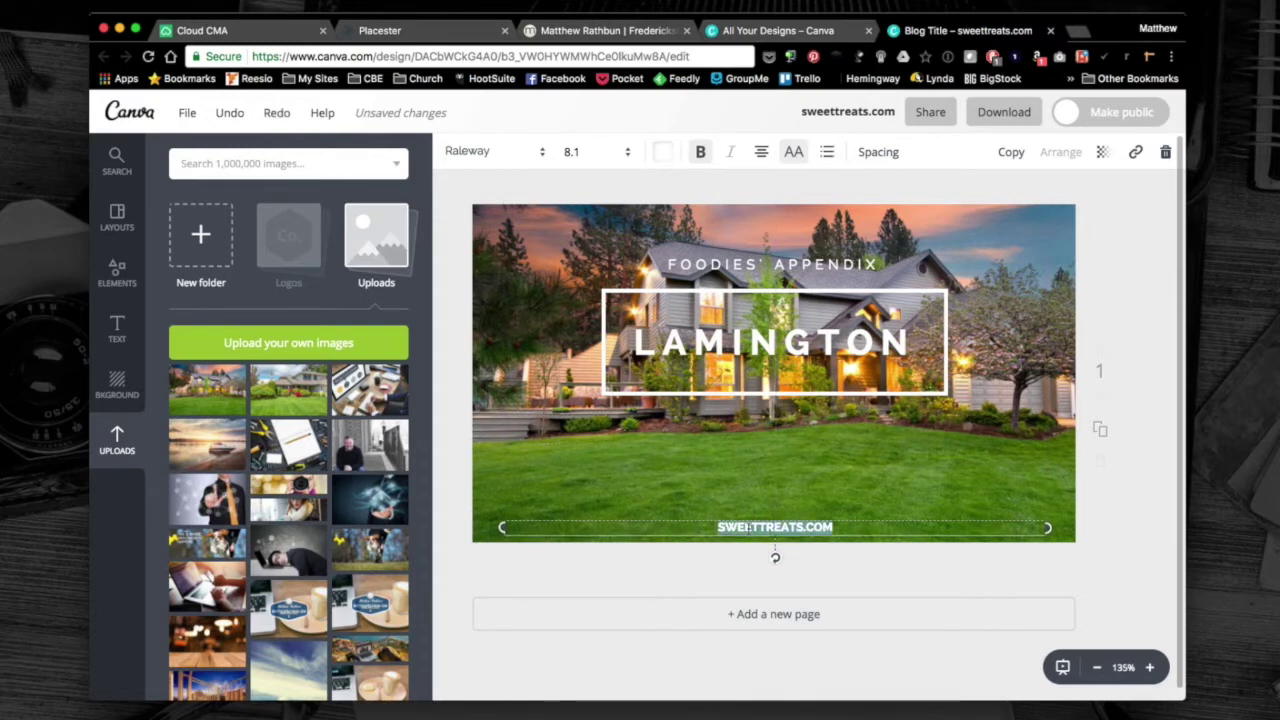
{"action": "type", "text": "FREDERICKSBURG"}
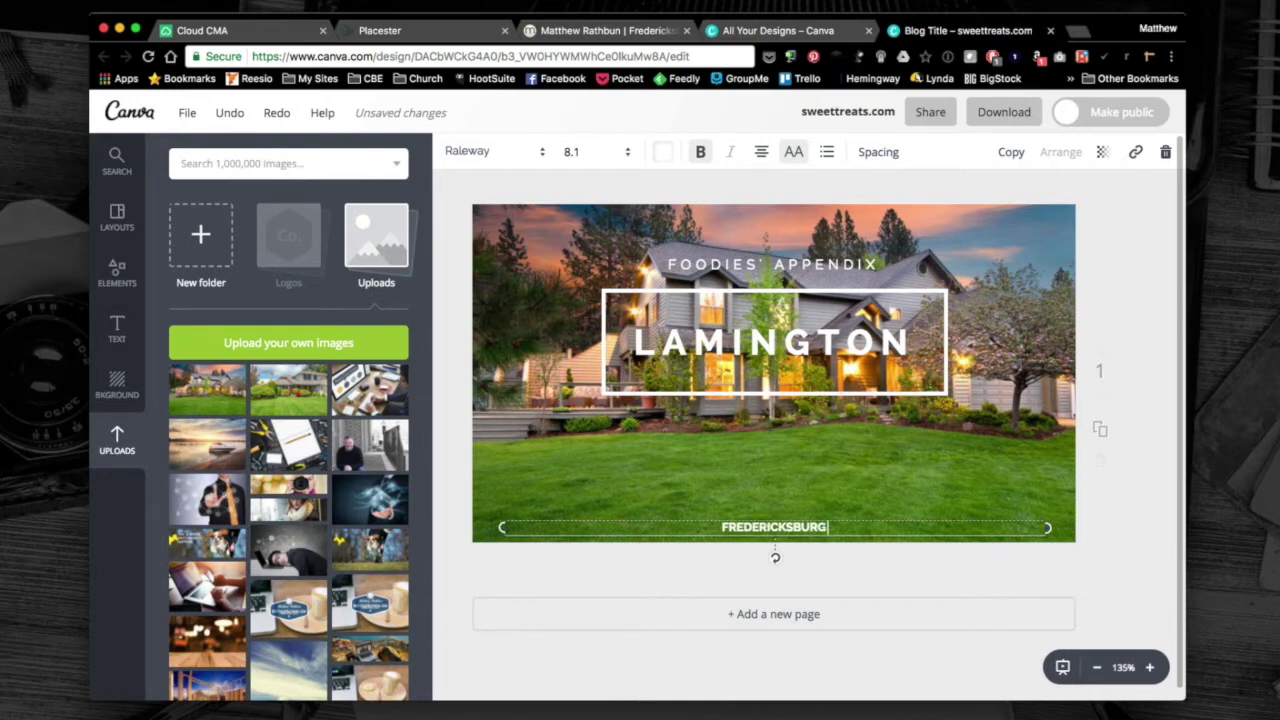
{"action": "type", "text": " VA"}
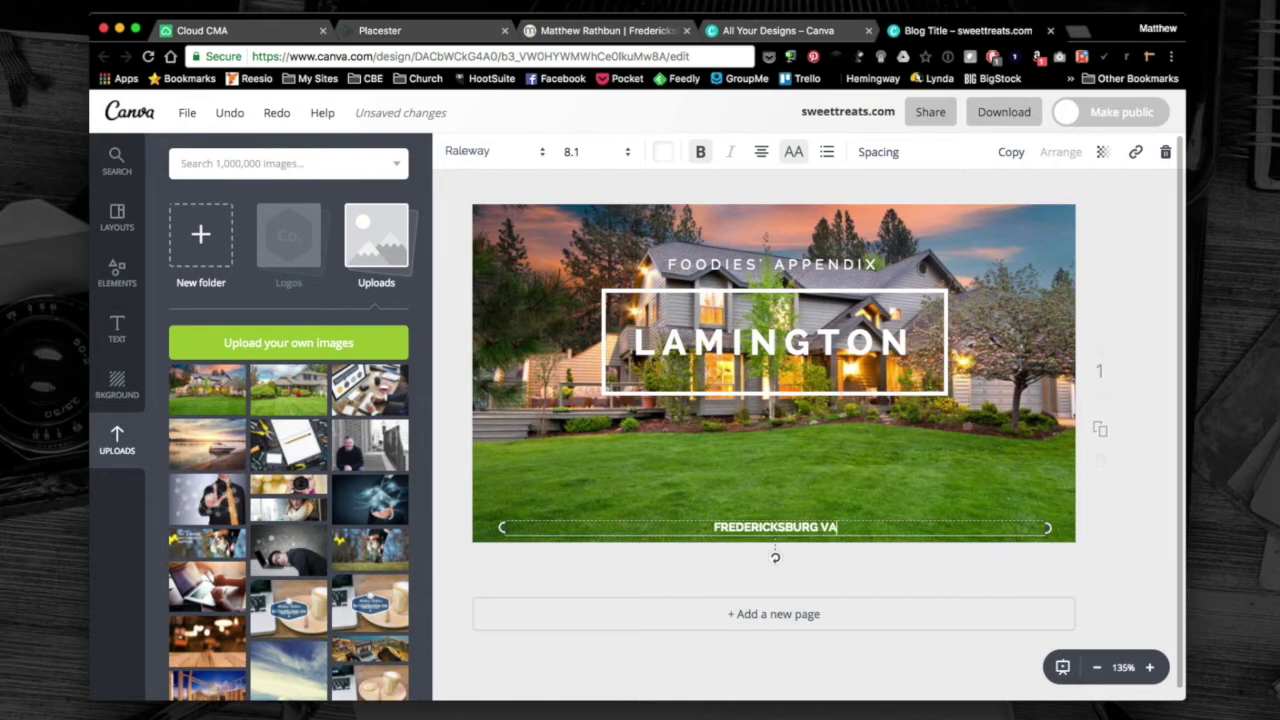
{"action": "type", "text": ", HOME VALUES"}
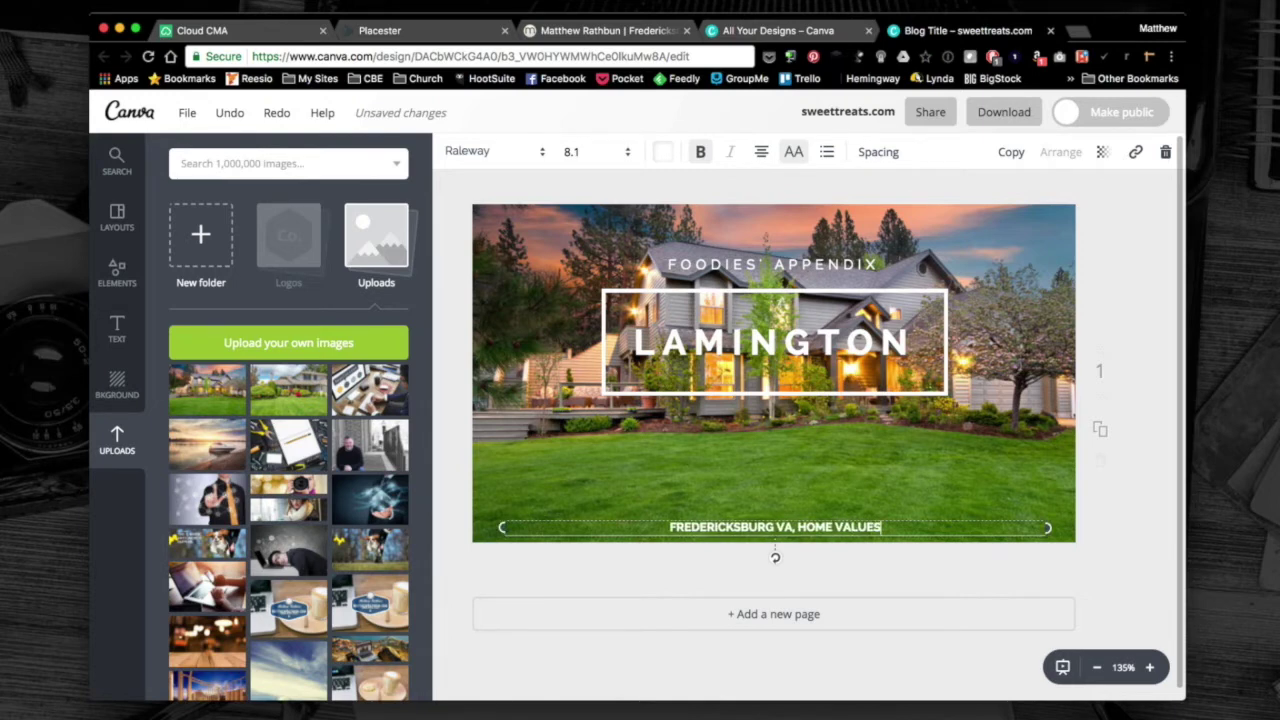
Step: Move the framed LAMINGTON heading down onto the lawn and widen its frame to nearly the full image width
{"action": "left_click_drag", "start_coordinate": [694, 396], "coordinate": [692, 508]}
{"action": "left_click", "coordinate": [602, 455]}
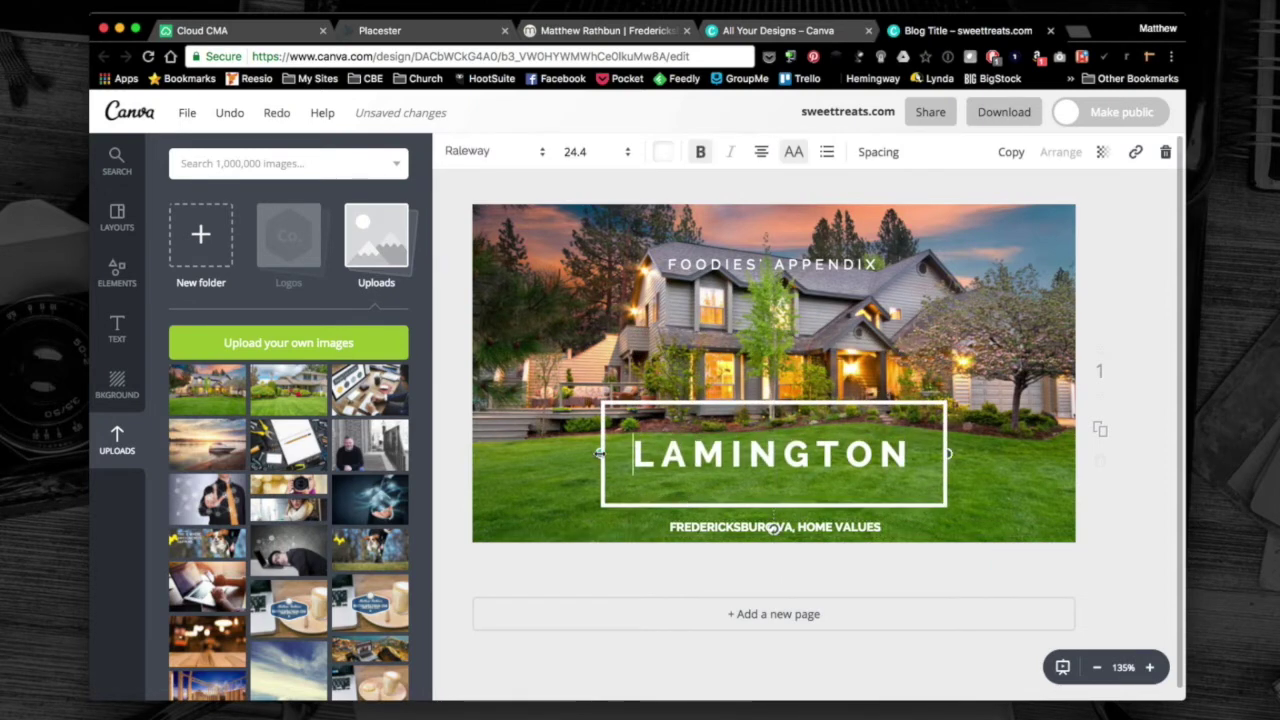
{"action": "left_click_drag", "start_coordinate": [602, 455], "coordinate": [476, 454]}
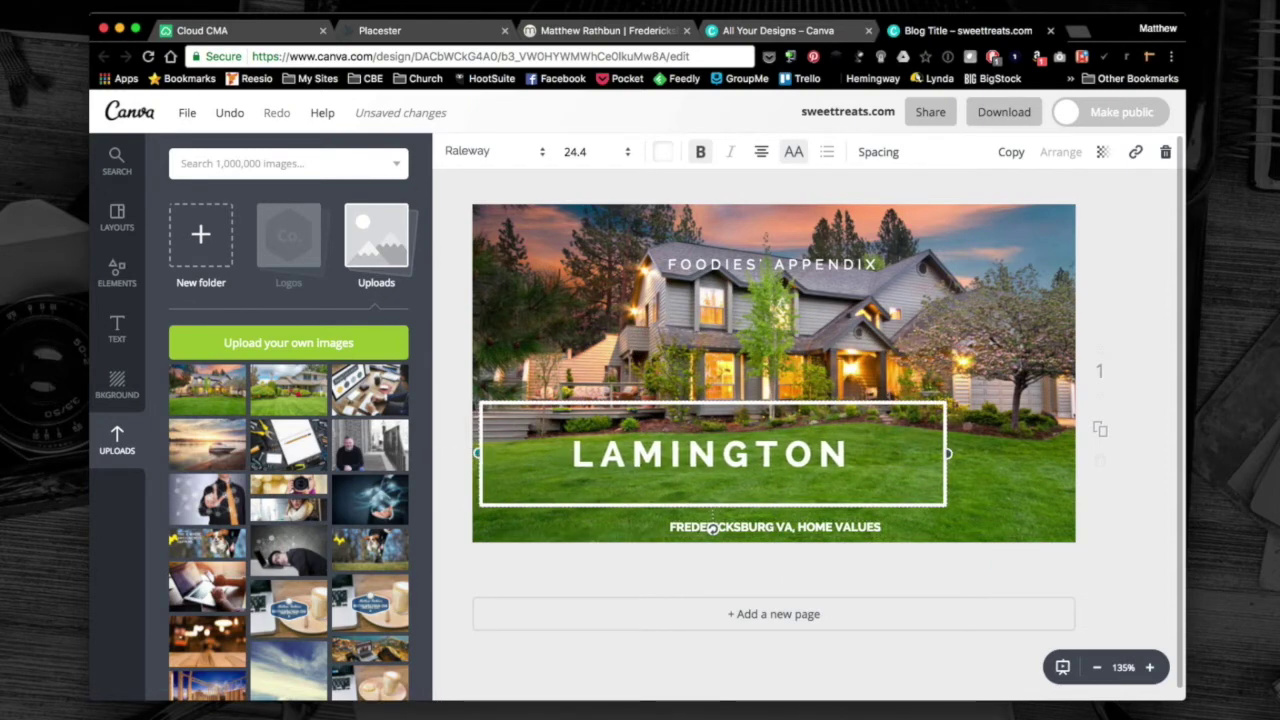
{"action": "left_click_drag", "start_coordinate": [948, 454], "coordinate": [1062, 454]}
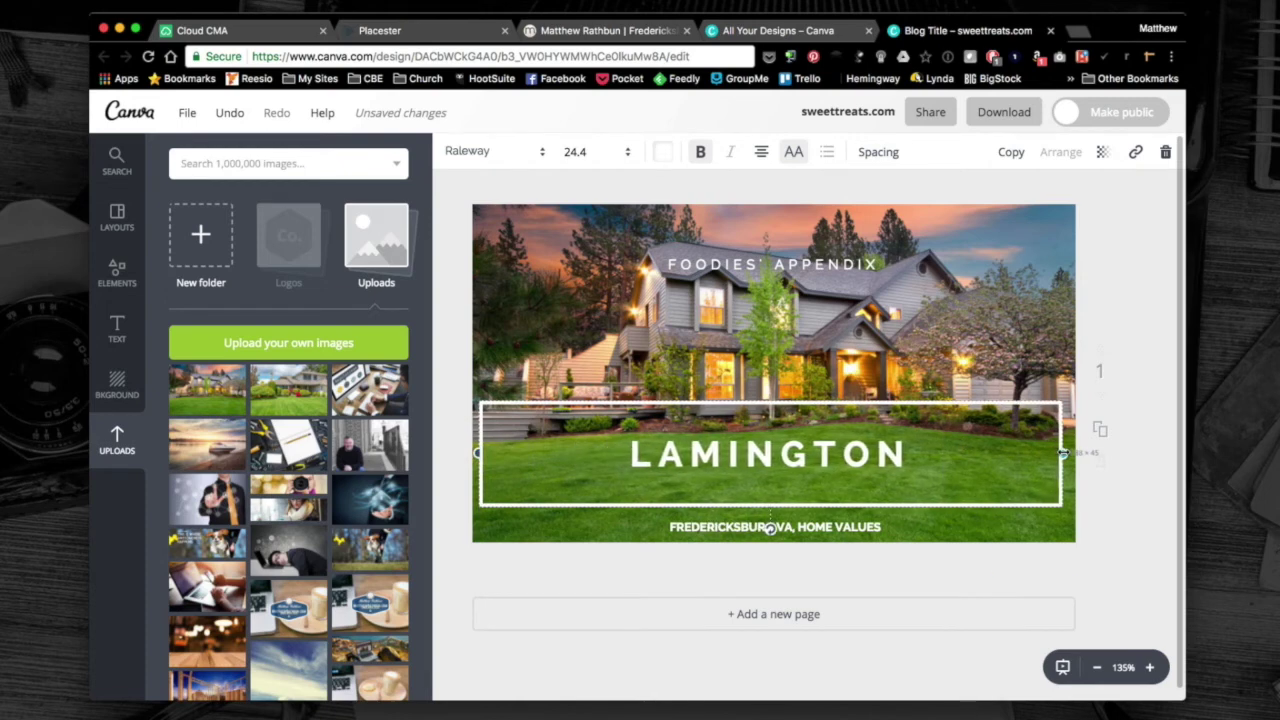
Step: Set the font size of the framed LAMINGTON heading to 18
{"action": "key", "text": "super+a"}
{"action": "left_click", "coordinate": [614, 152]}
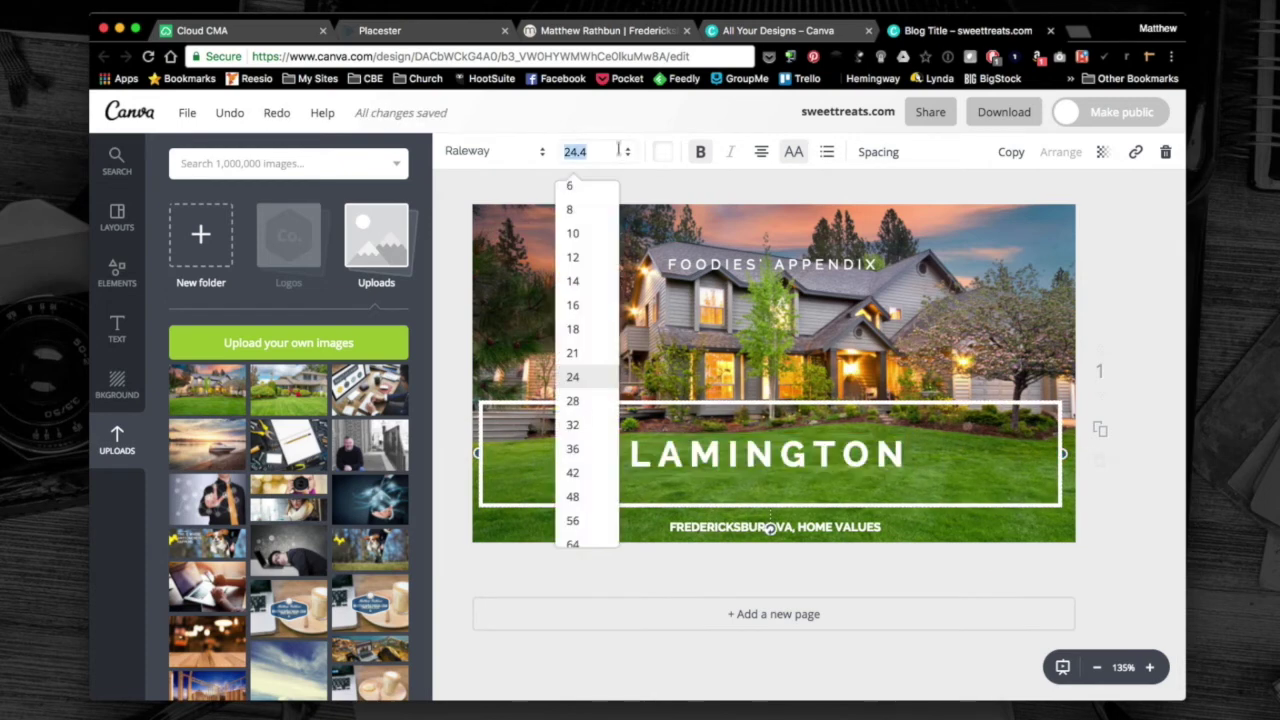
{"action": "left_click", "coordinate": [591, 340]}
Step: Change the framed LAMINGTON heading's text to "FIND MY HOME'S VALUE" and move it down to just above the FREDERICKSBURG VA line
{"action": "double_click", "coordinate": [749, 442]}
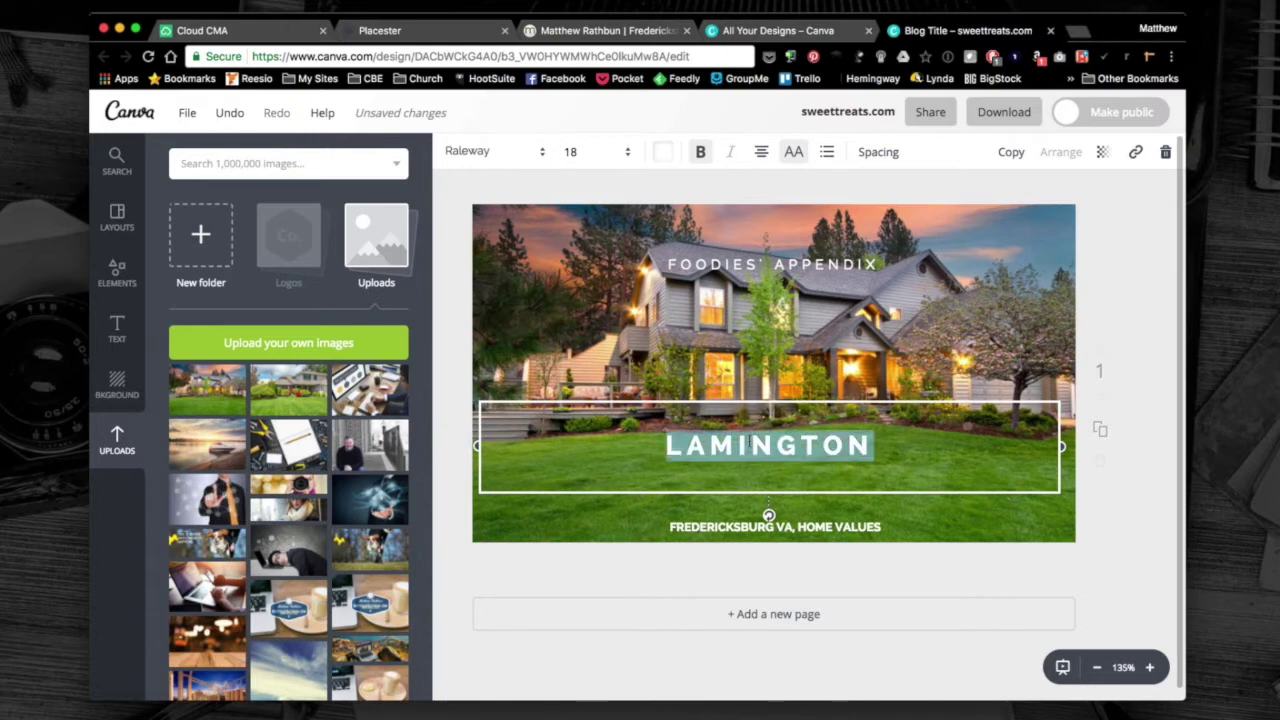
{"action": "type", "text": "FINE MY"}
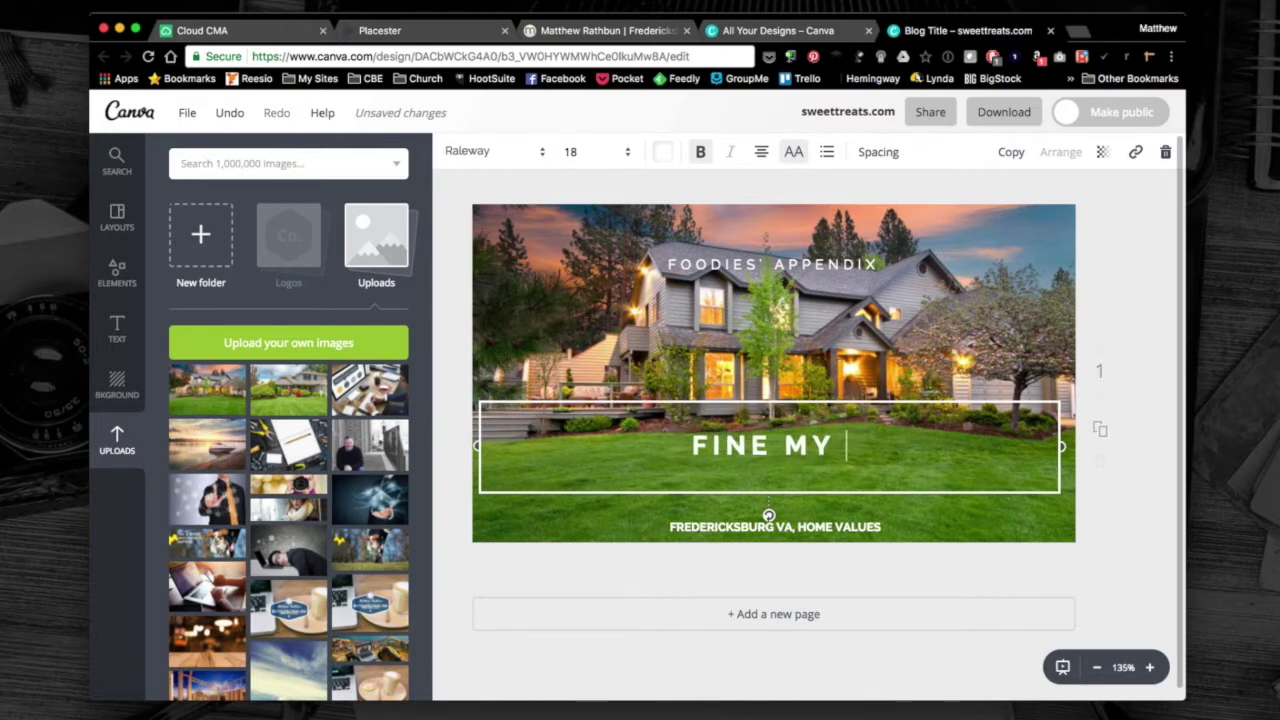
{"action": "key", "text": "BackSpace"}
{"action": "key", "text": "BackSpace"}
{"action": "key", "text": "BackSpace"}
{"action": "key", "text": "BackSpace"}
{"action": "type", "text": "D M"}
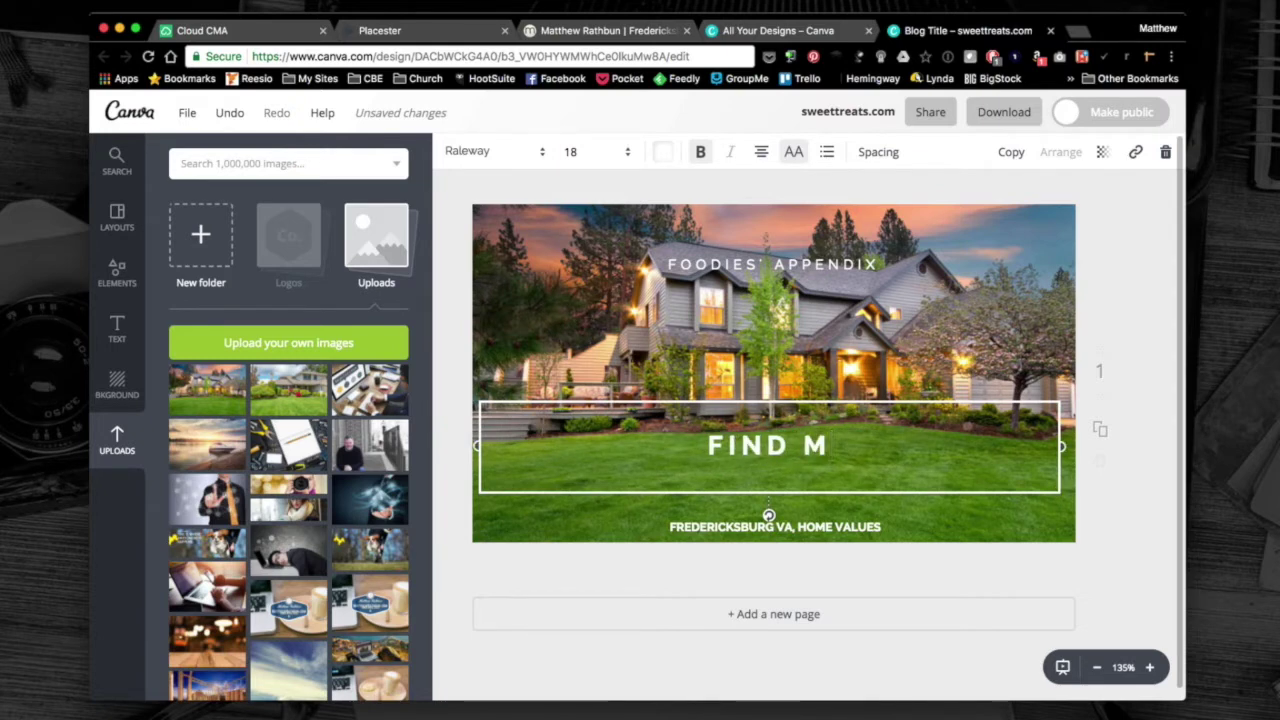
{"action": "type", "text": "Y HOMES'"}
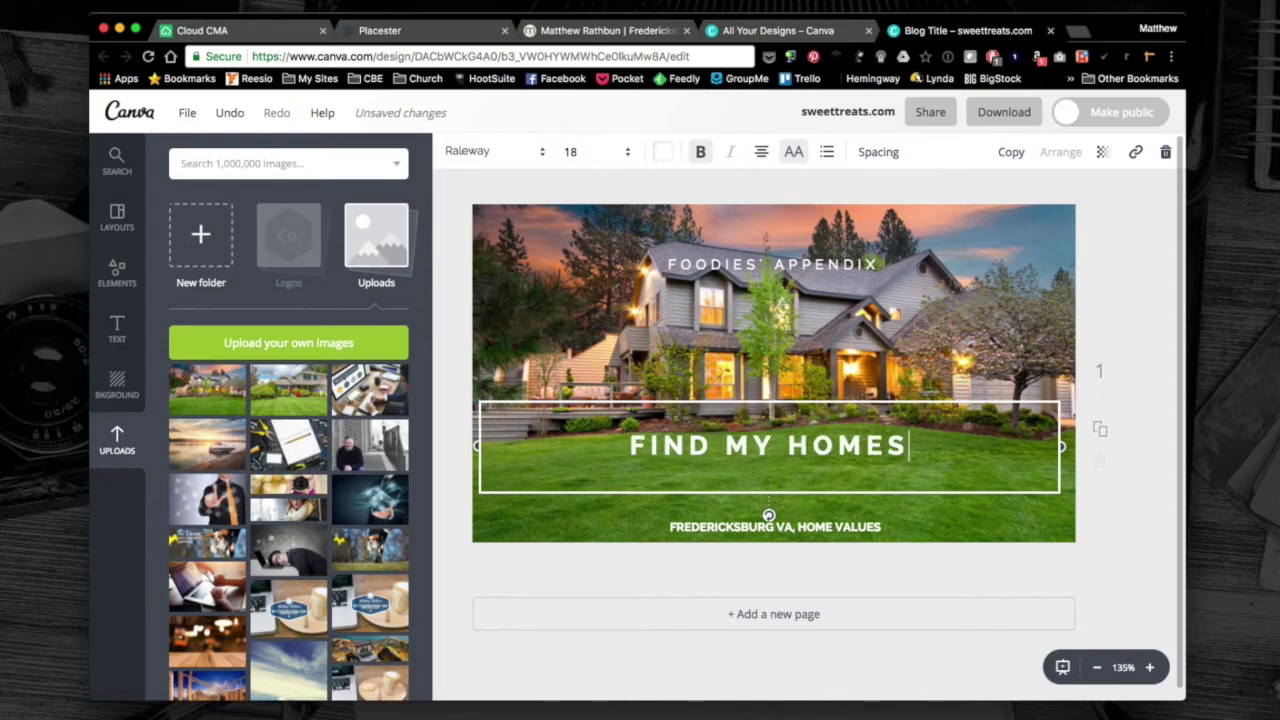
{"action": "key", "text": "BackSpace"}
{"action": "key", "text": "BackSpace"}
{"action": "type", "text": "'S V"}
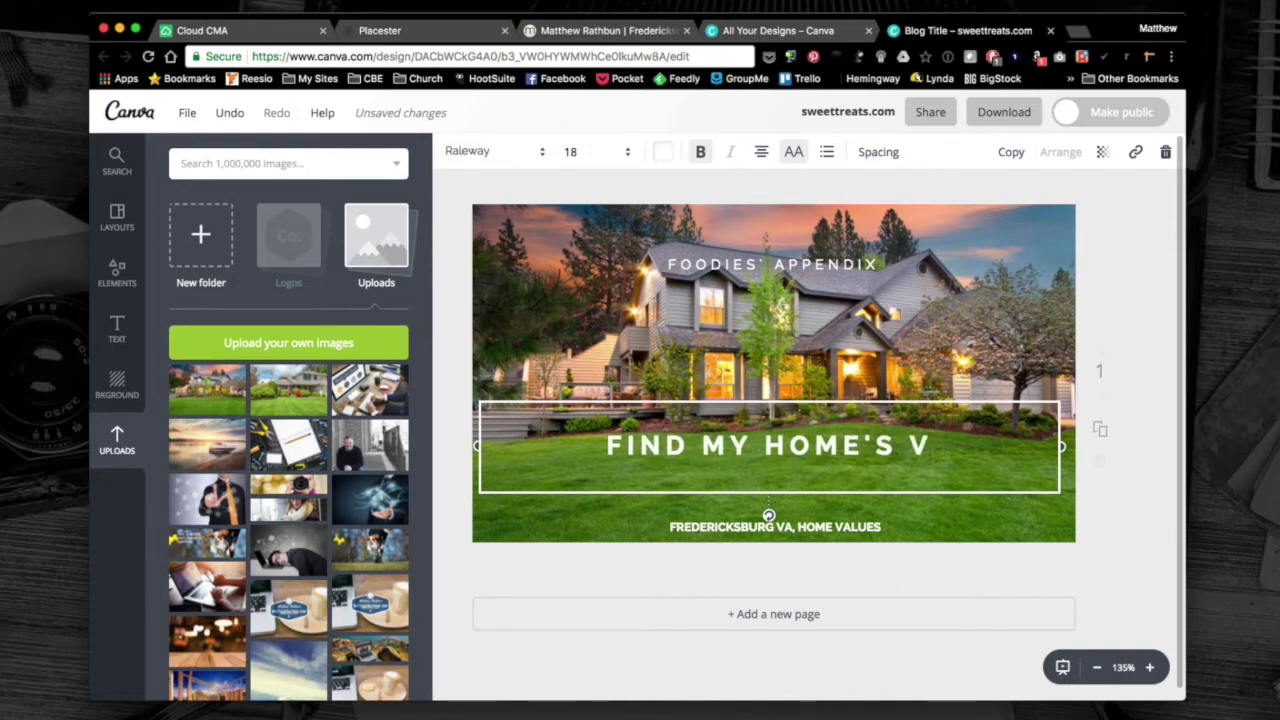
{"action": "type", "text": "ALUE"}
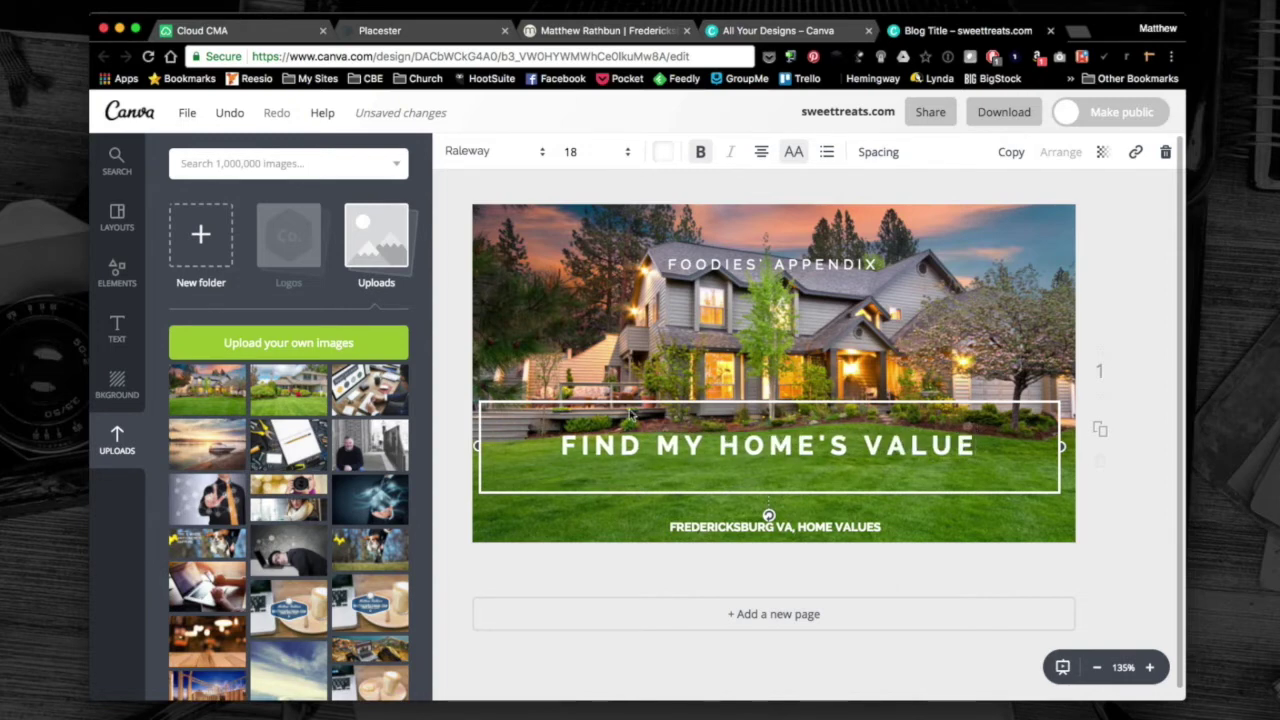
{"action": "left_click_drag", "start_coordinate": [630, 413], "coordinate": [634, 422]}
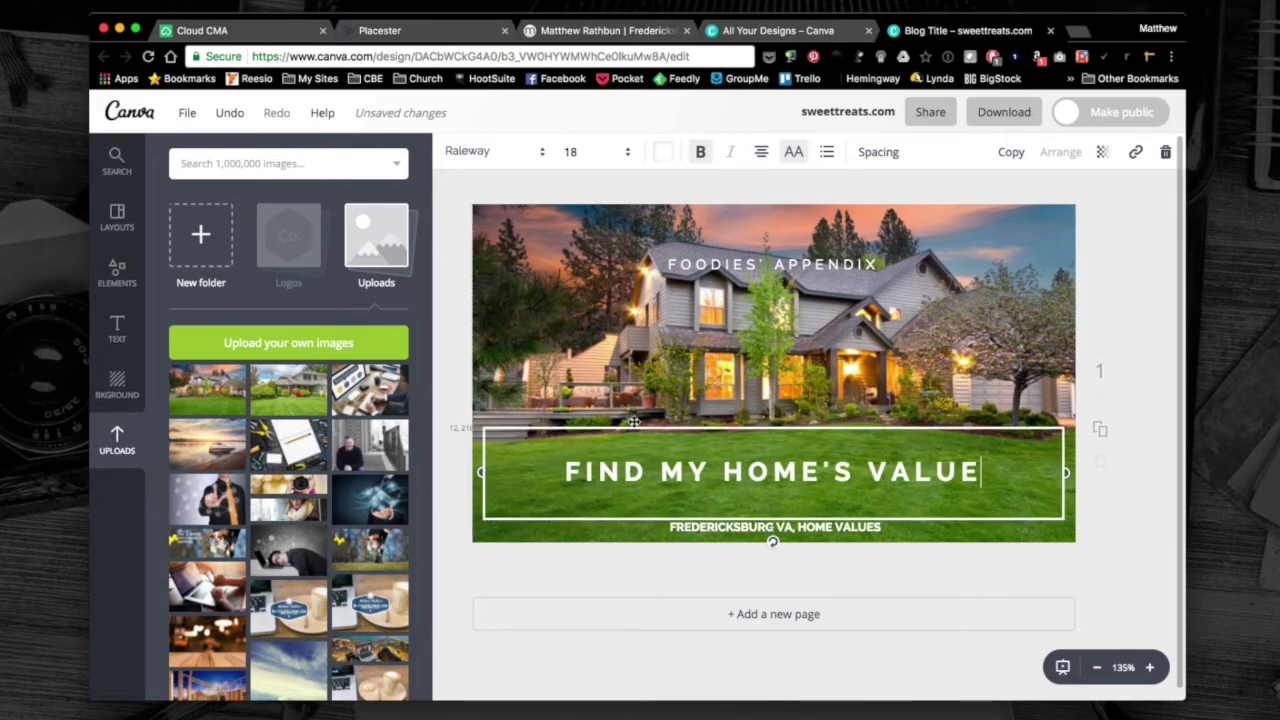
Step: Delete the FOODIES' APPENDIX line from the design and download the design
{"action": "left_click", "coordinate": [752, 256]}
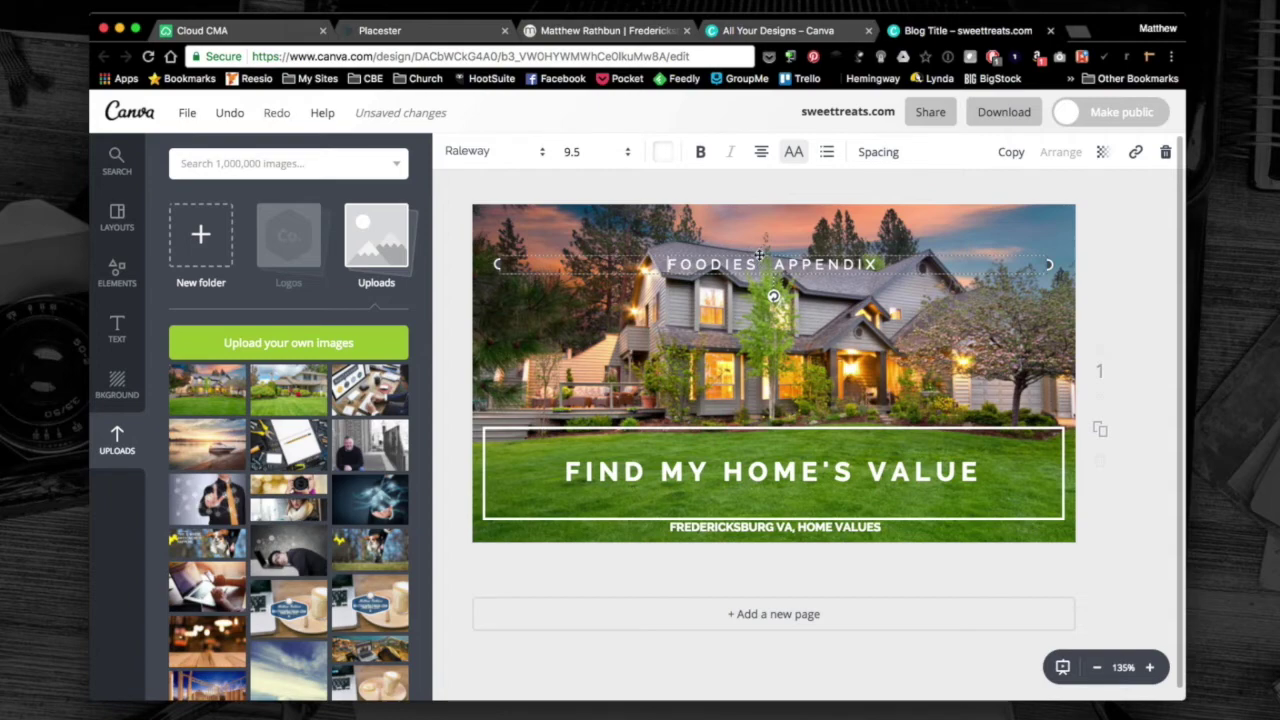
{"action": "key", "text": "Delete"}
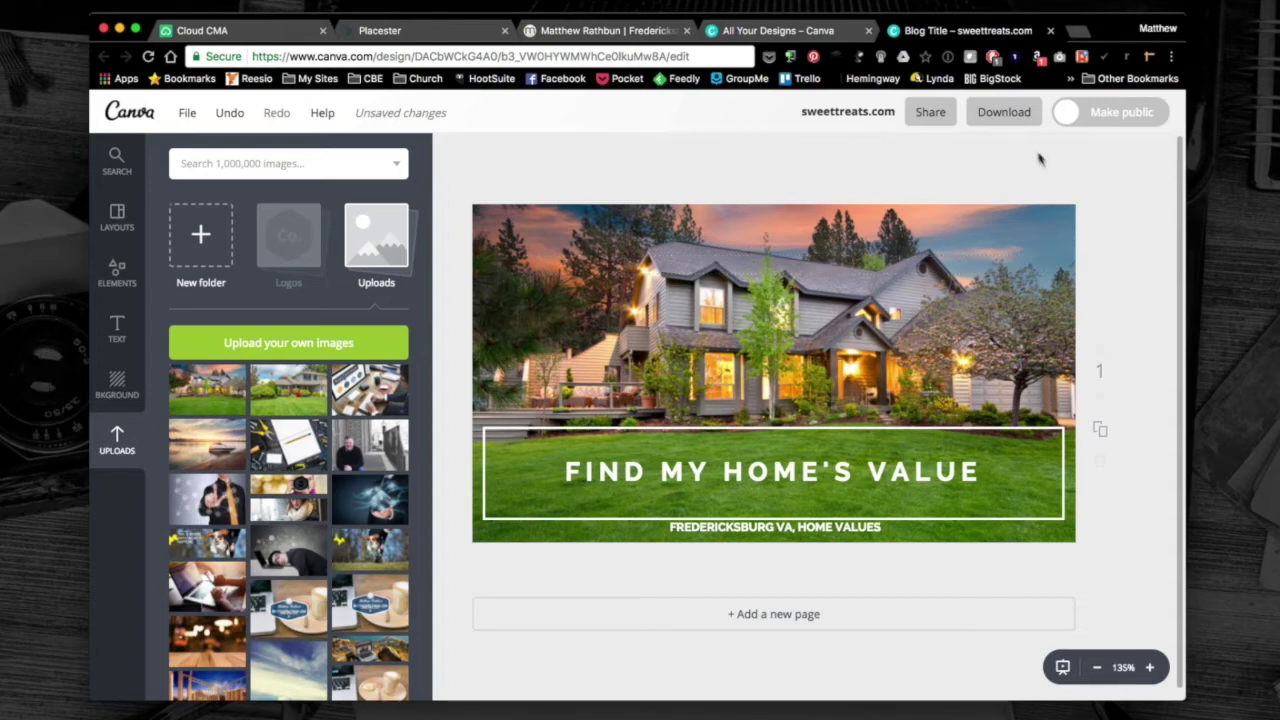
{"action": "left_click", "coordinate": [1004, 112]}
{"action": "left_click", "coordinate": [1004, 274]}
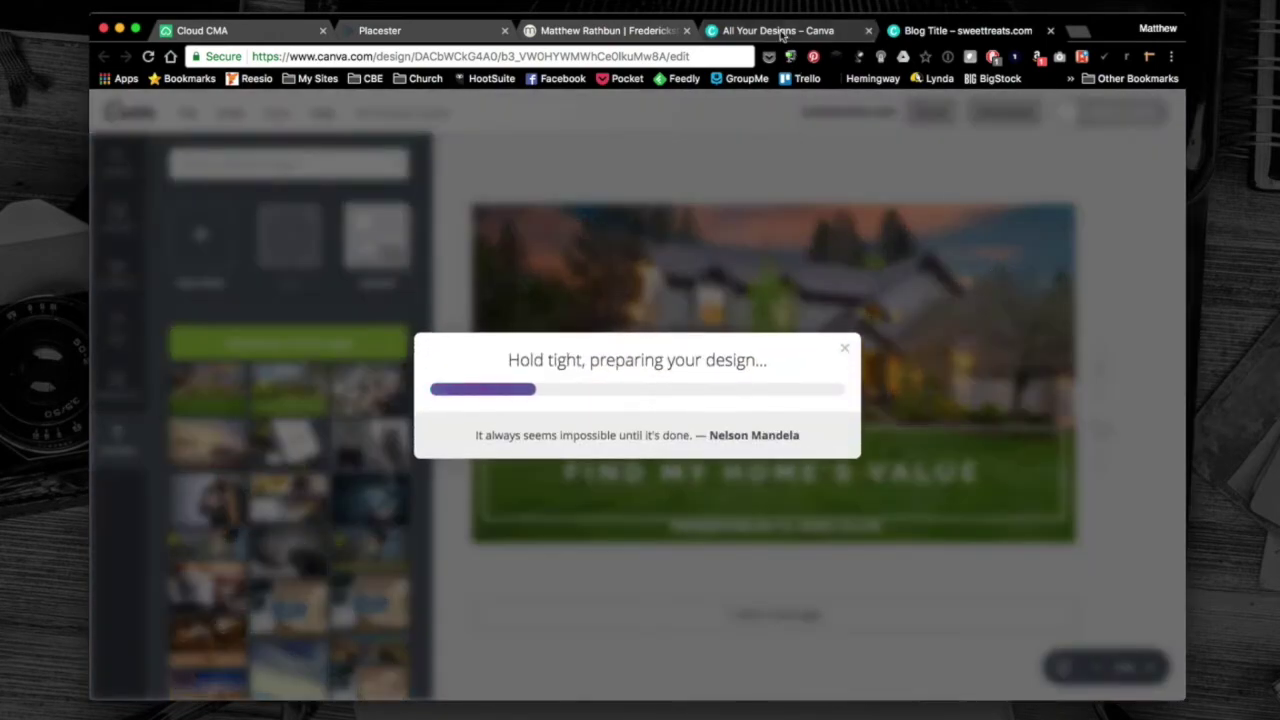
Step: Switch to Placester and upload the downloaded house image into the page content of the Get My Home's Value page
{"action": "left_click", "coordinate": [556, 38]}
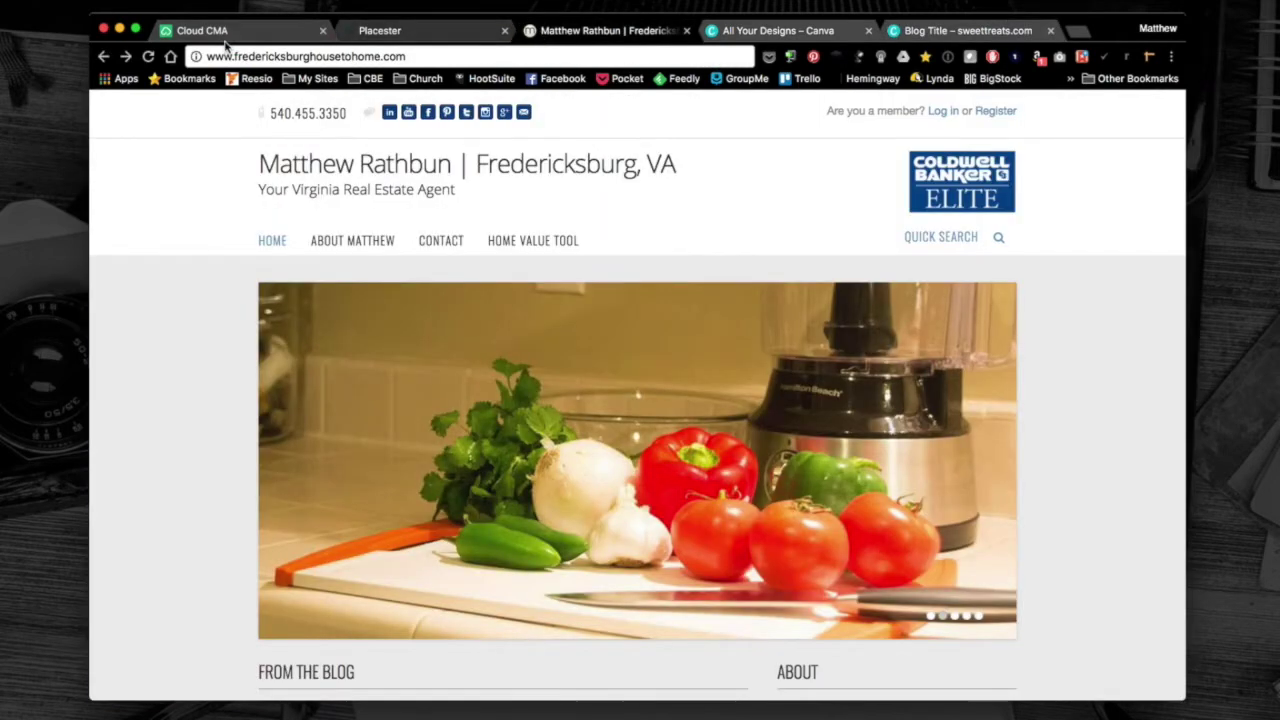
{"action": "left_click", "coordinate": [428, 32]}
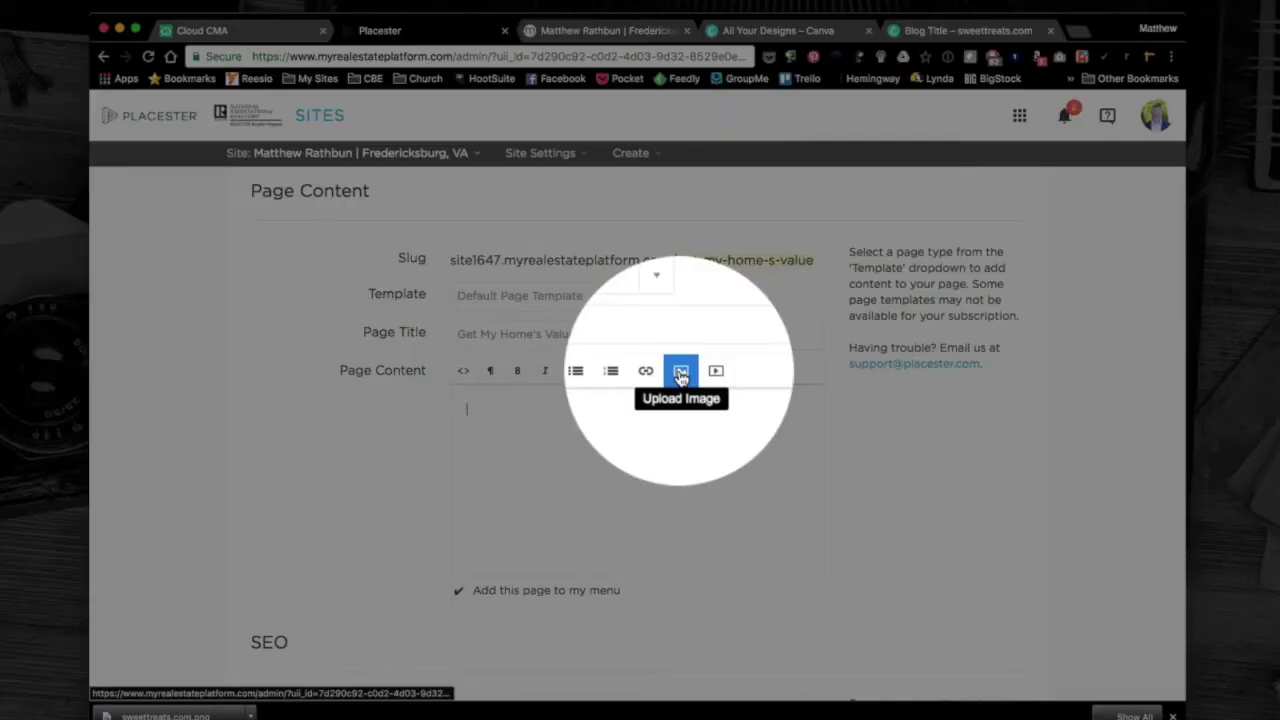
{"action": "left_click", "coordinate": [680, 372]}
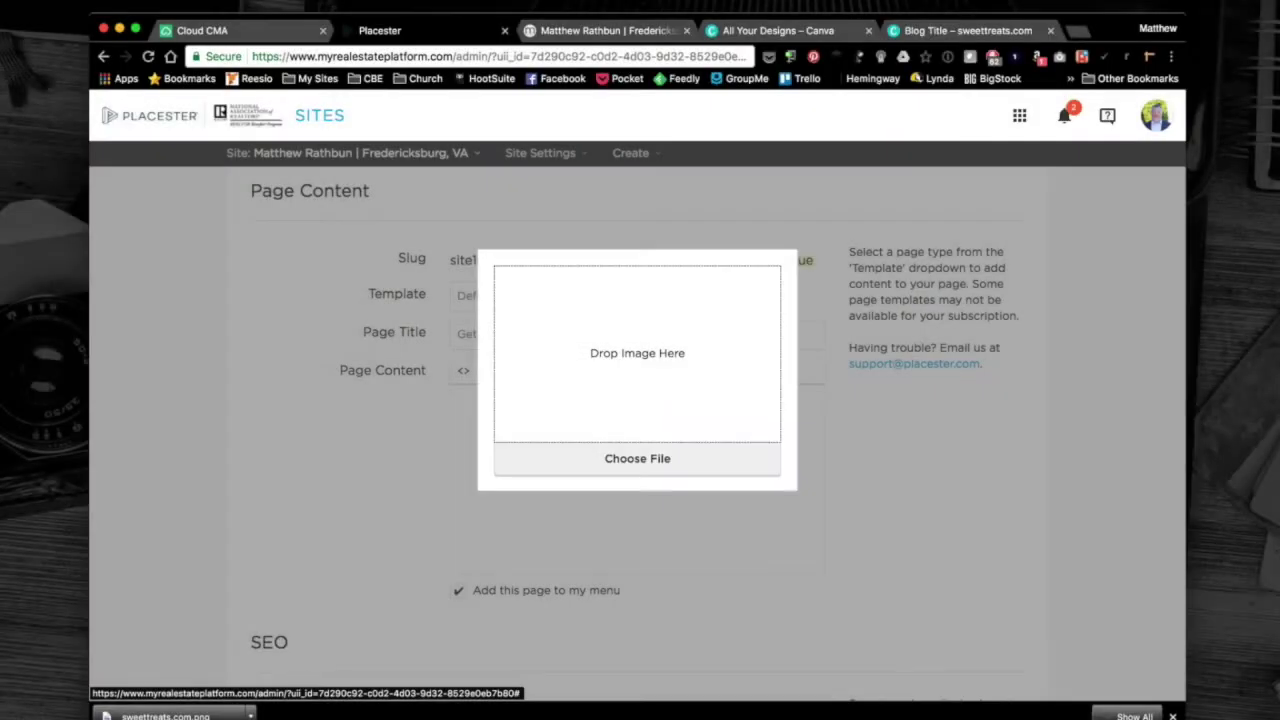
{"action": "left_click_drag", "start_coordinate": [1268, 178], "coordinate": [624, 362]}
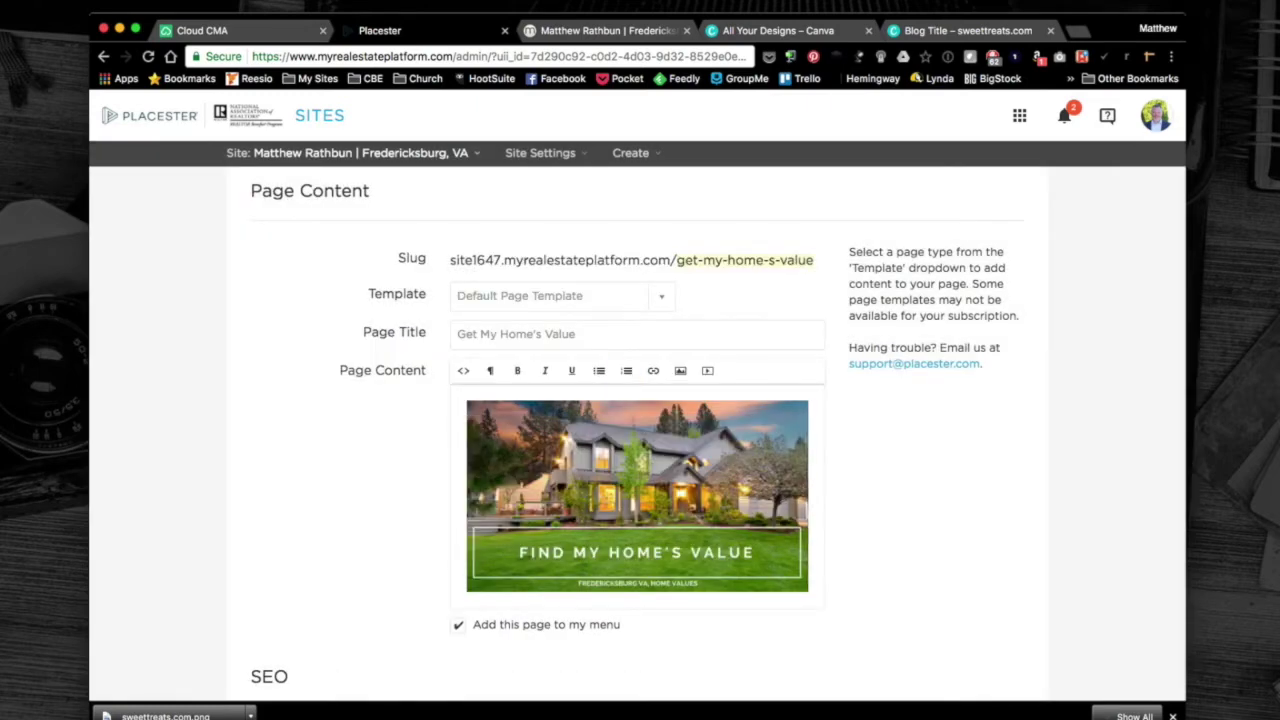
Step: Open the inserted house image's edit settings, and copy the "What's my home worth?" website link from Cloud CMA
{"action": "left_click", "coordinate": [625, 528]}
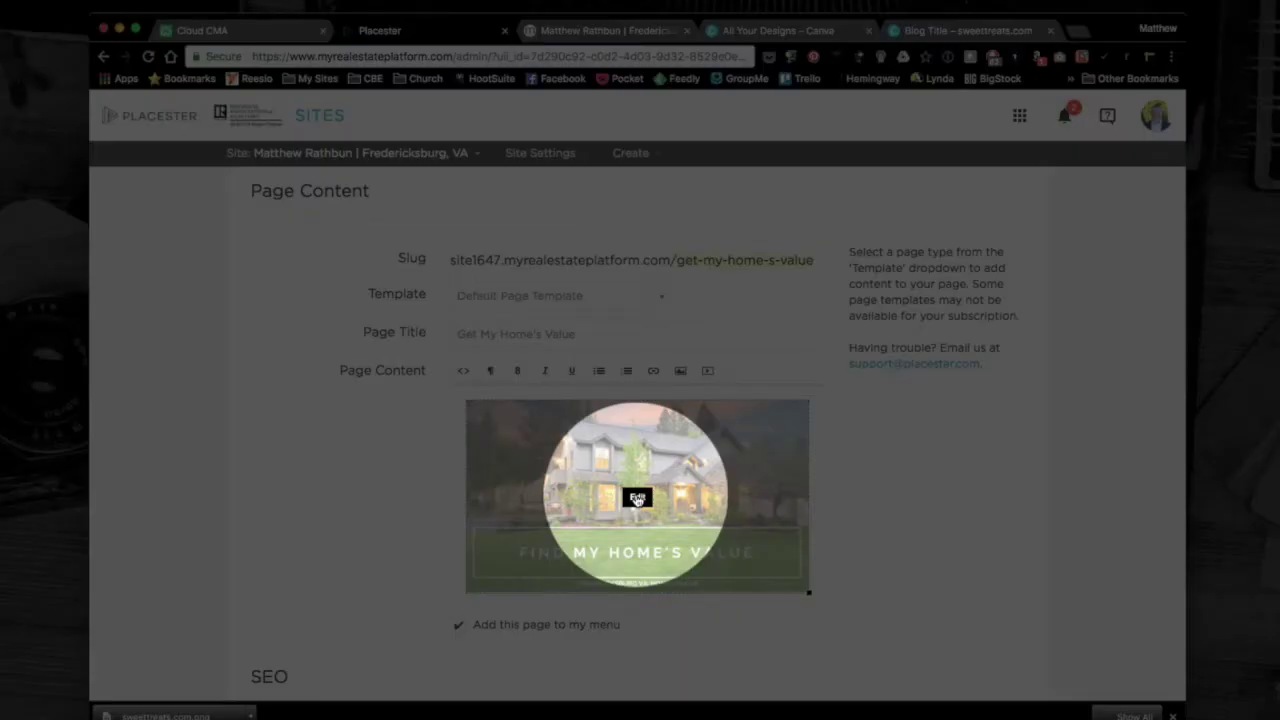
{"action": "left_click", "coordinate": [637, 498]}
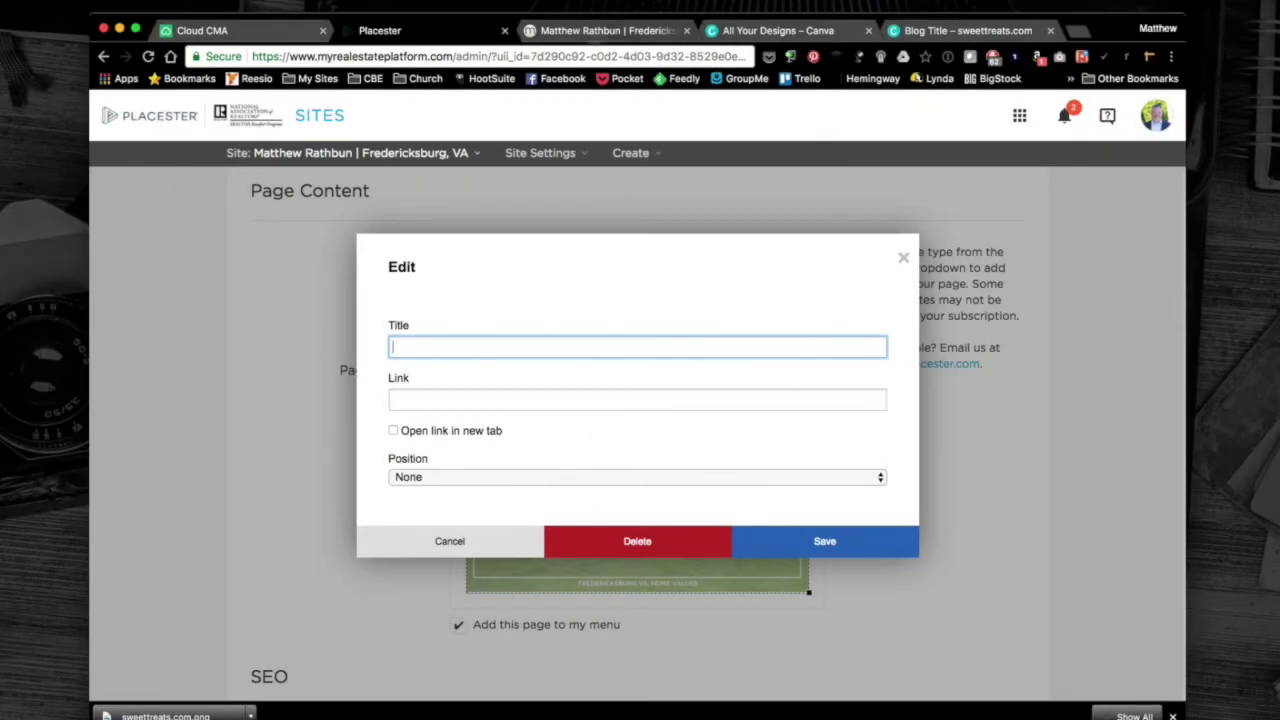
{"action": "left_click", "coordinate": [205, 30]}
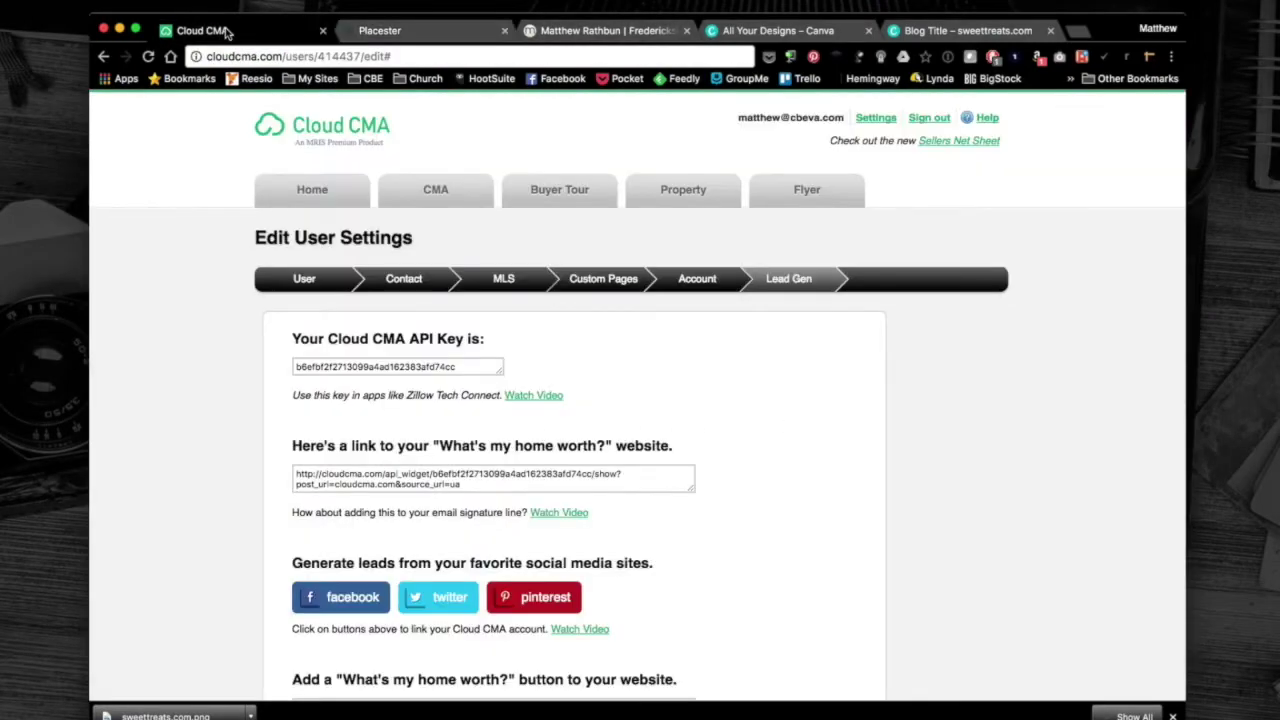
{"action": "scroll", "coordinate": [343, 440], "scroll_direction": "down", "scroll_amount": 2}
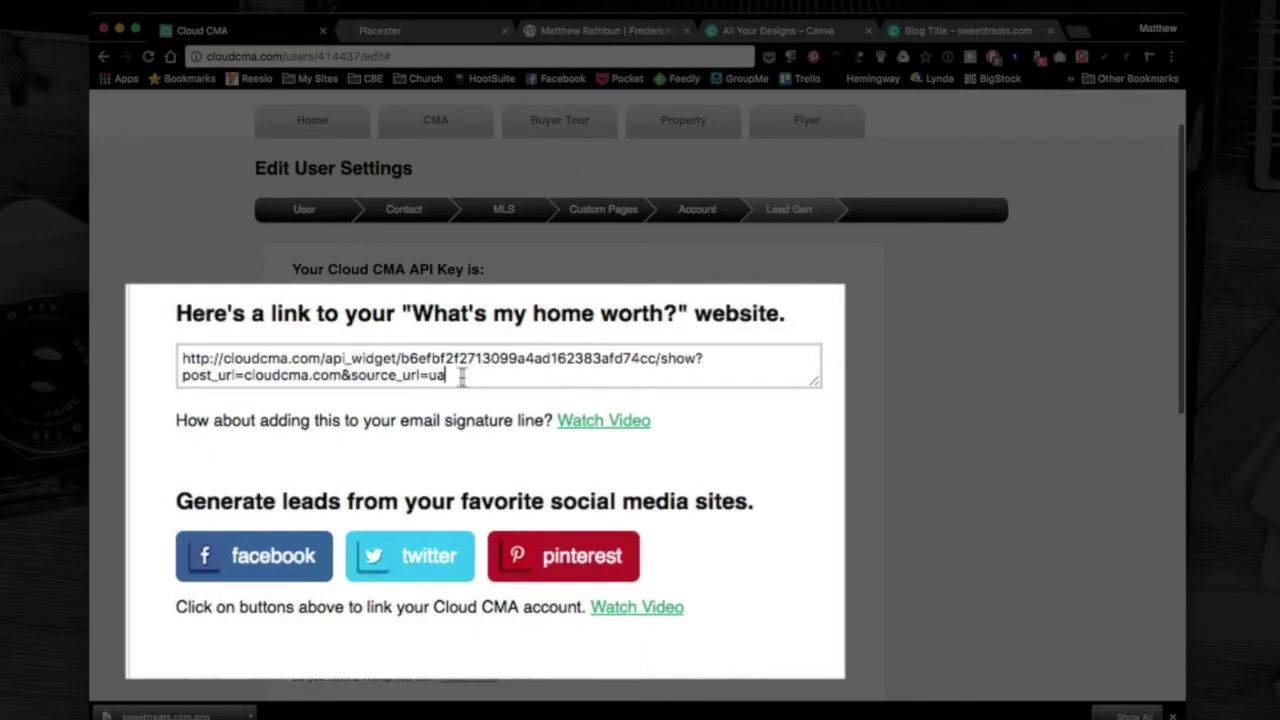
{"action": "left_click_drag", "start_coordinate": [466, 413], "coordinate": [296, 404]}
{"action": "right_click", "coordinate": [219, 358]}
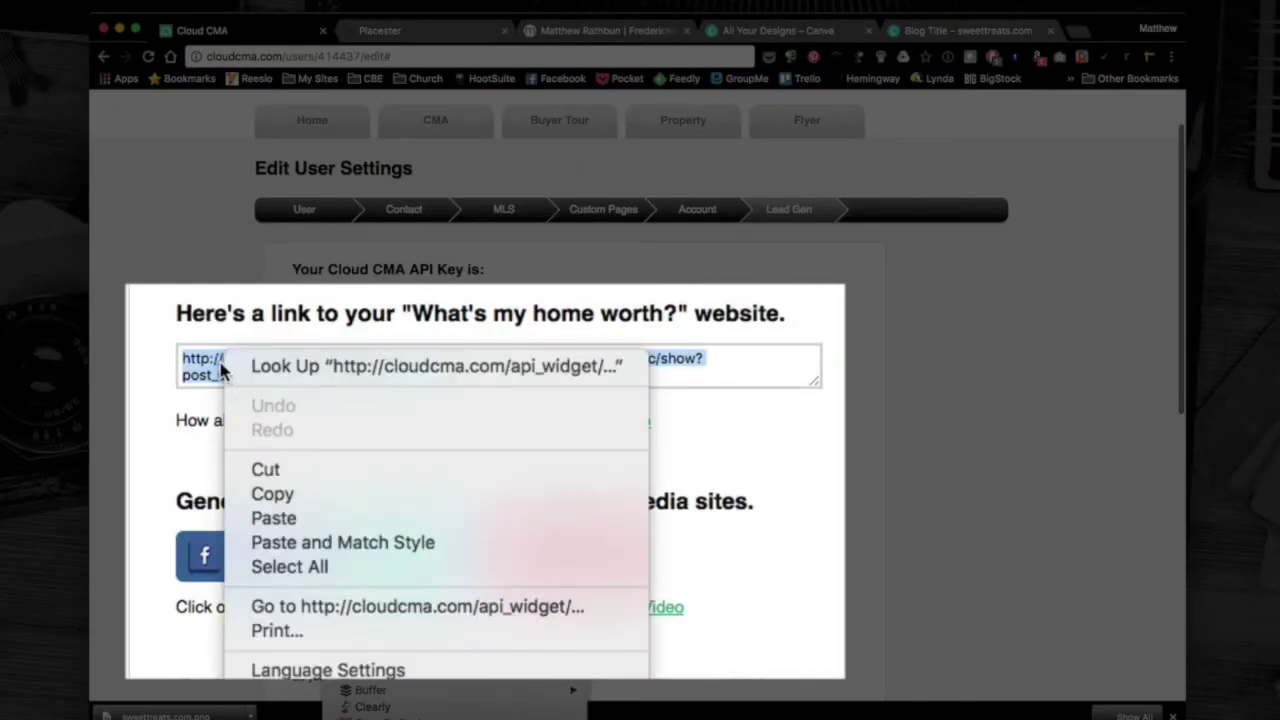
{"action": "left_click", "coordinate": [272, 497]}
{"action": "scroll", "coordinate": [640, 400], "scroll_direction": "up", "scroll_amount": 2}
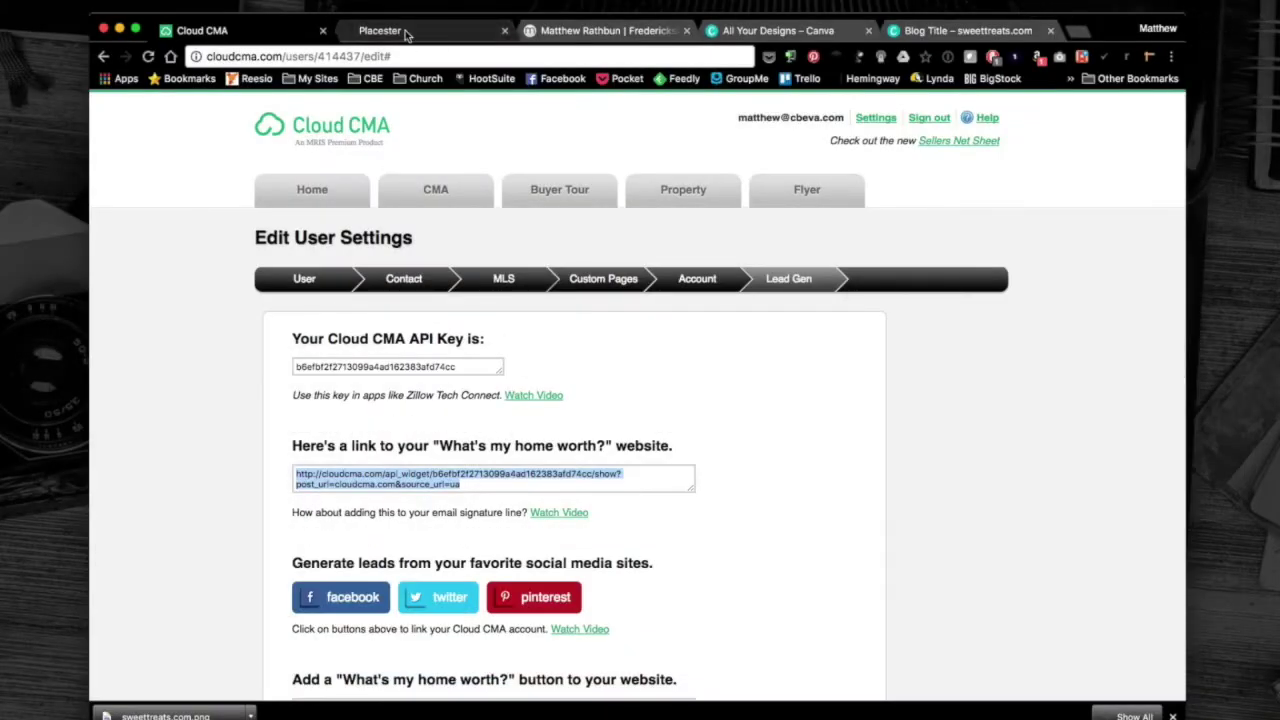
Step: Return to Placester and paste the copied home worth link, which contains the API key, as the house image's link
{"action": "left_click", "coordinate": [406, 35]}
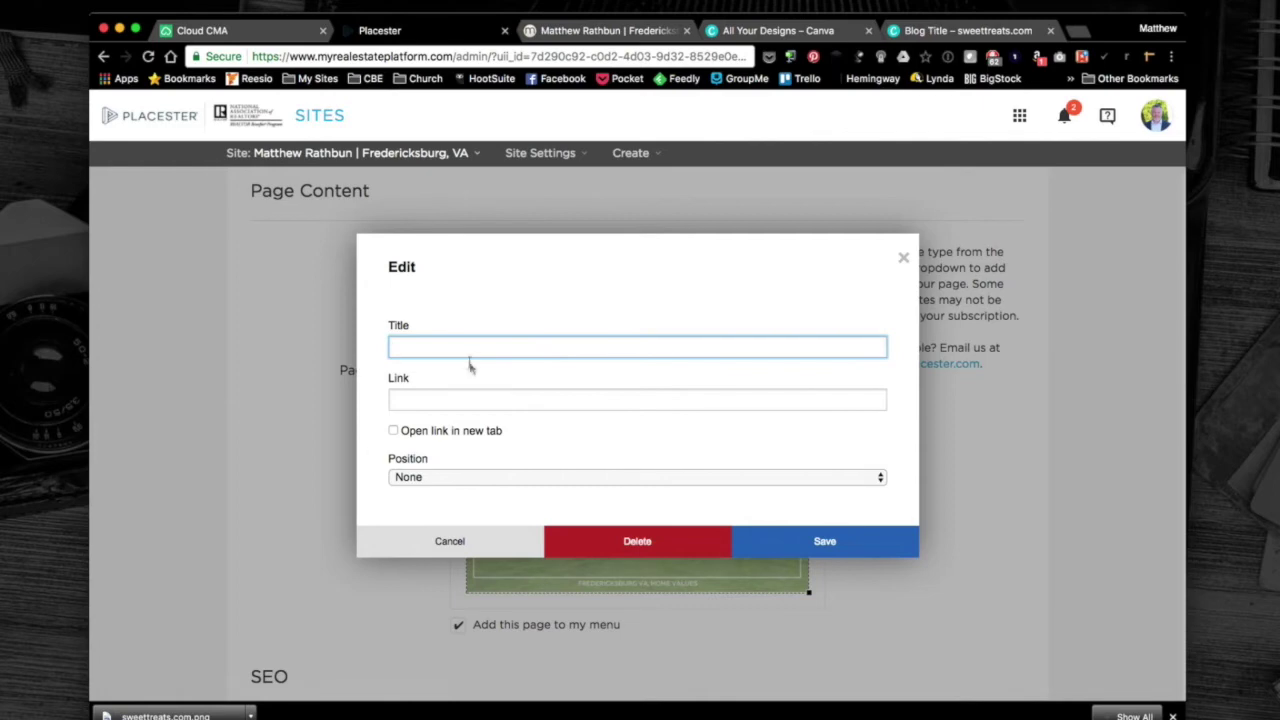
{"action": "left_click", "coordinate": [419, 400]}
{"action": "right_click", "coordinate": [419, 400]}
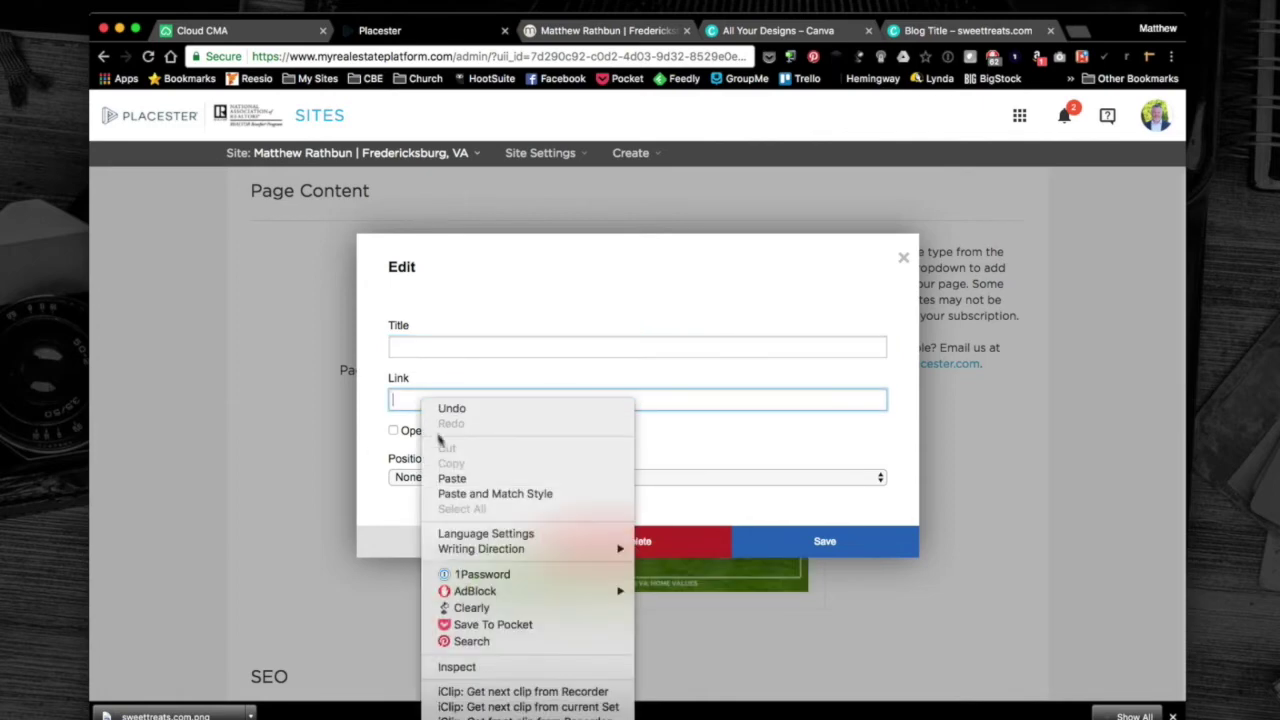
{"action": "left_click", "coordinate": [462, 476]}
{"action": "key", "text": "super+v"}
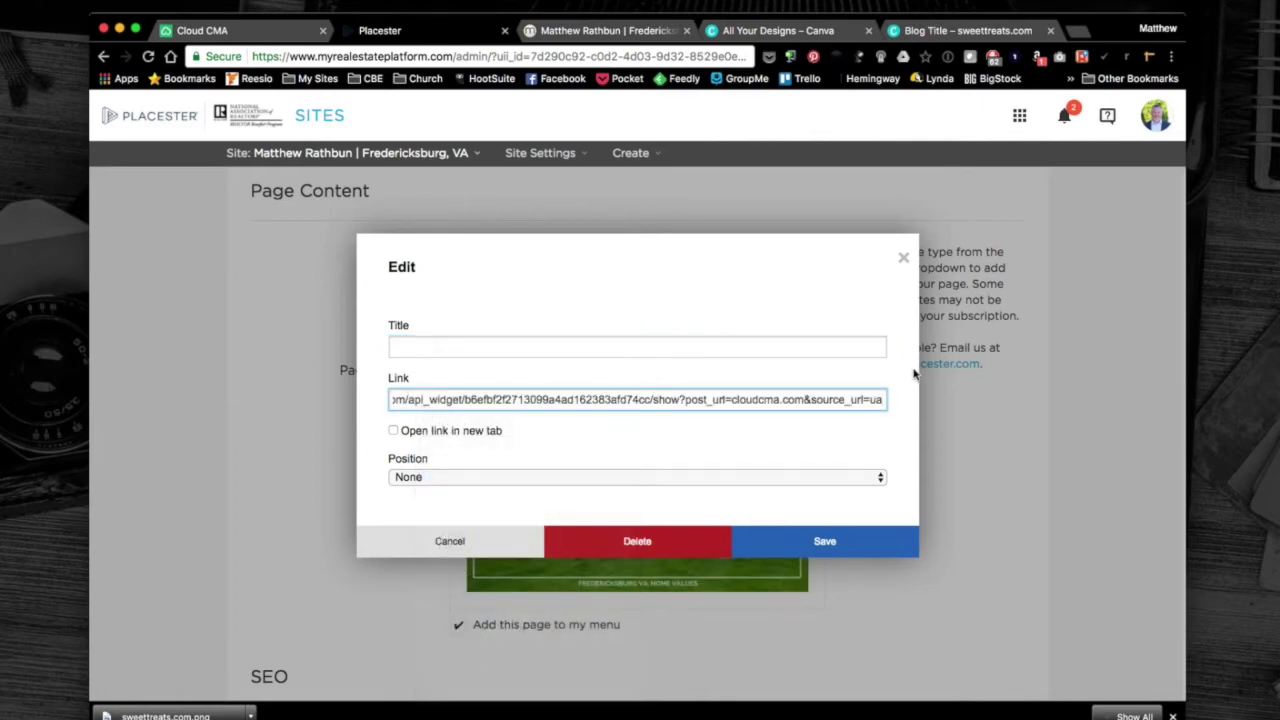
Step: Set the house image's position to Center, make its link open in a new tab, and save the image settings
{"action": "left_click", "coordinate": [600, 479]}
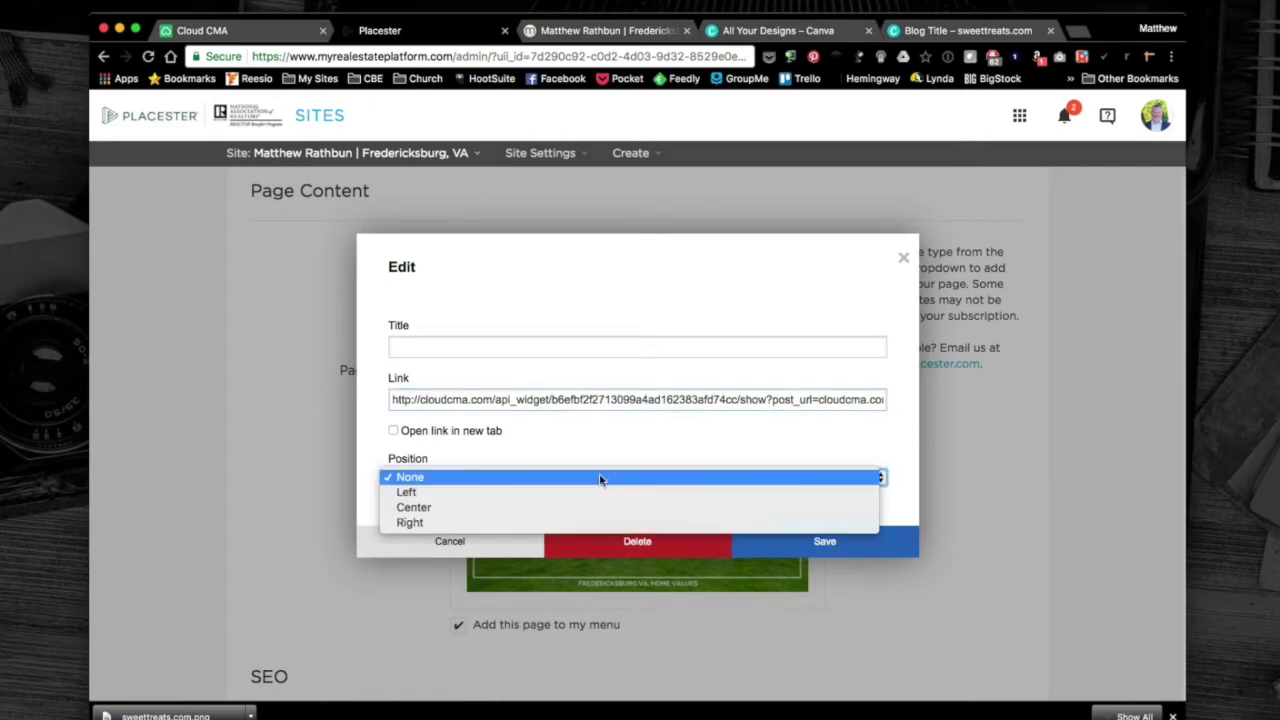
{"action": "left_click", "coordinate": [594, 508]}
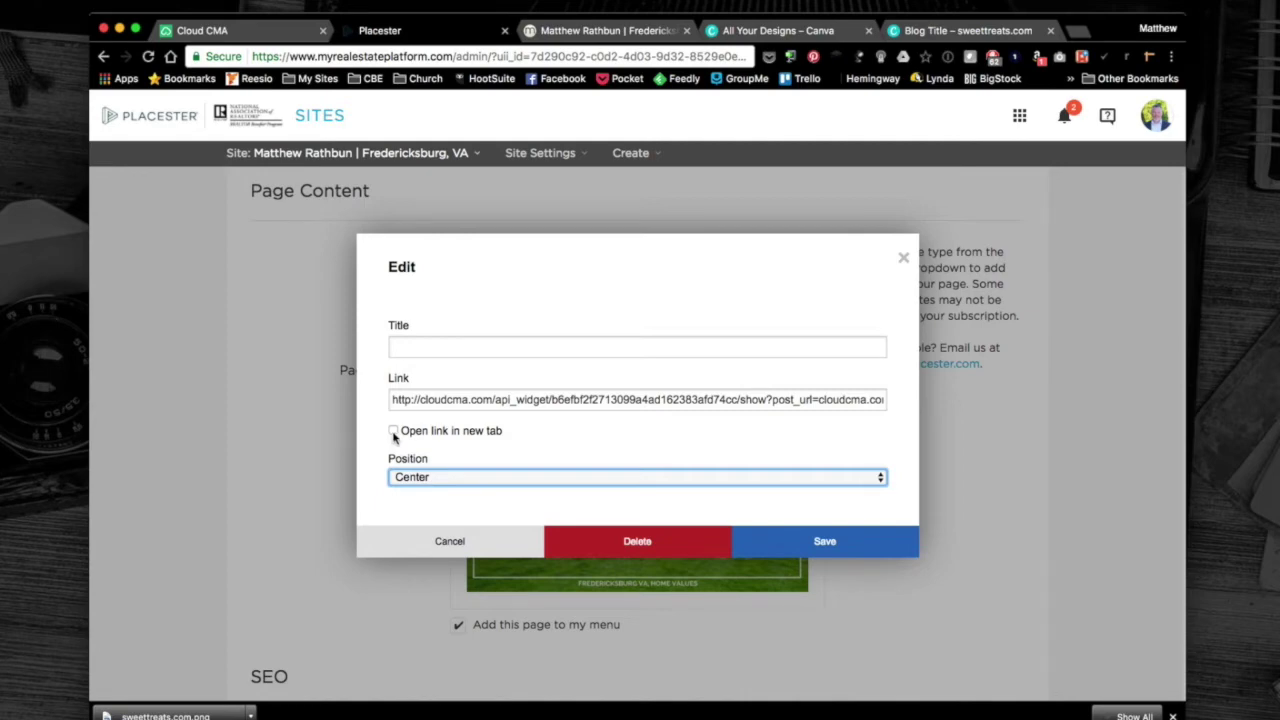
{"action": "left_click", "coordinate": [393, 431]}
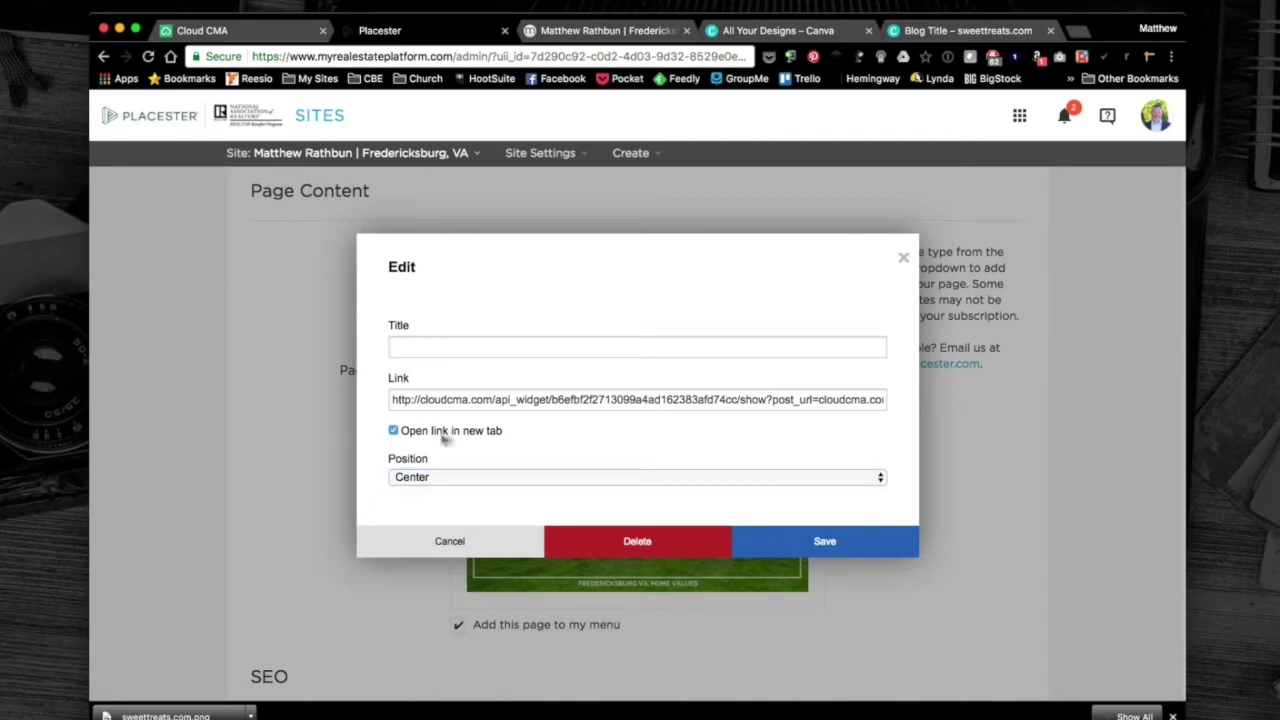
{"action": "left_click", "coordinate": [812, 545]}
Step: Review the page's SEO meta title and meta description
{"action": "scroll", "coordinate": [340, 426], "scroll_direction": "down", "scroll_amount": 5}
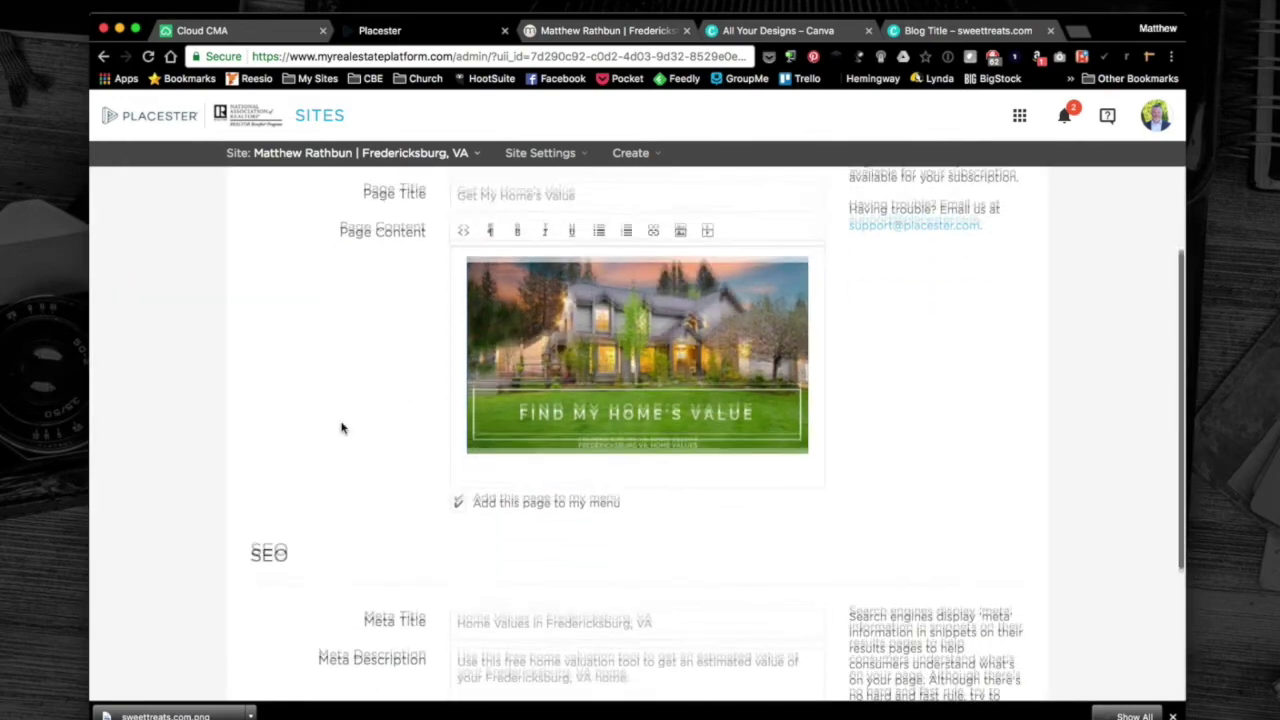
{"action": "scroll", "coordinate": [345, 435], "scroll_direction": "down", "scroll_amount": 1}
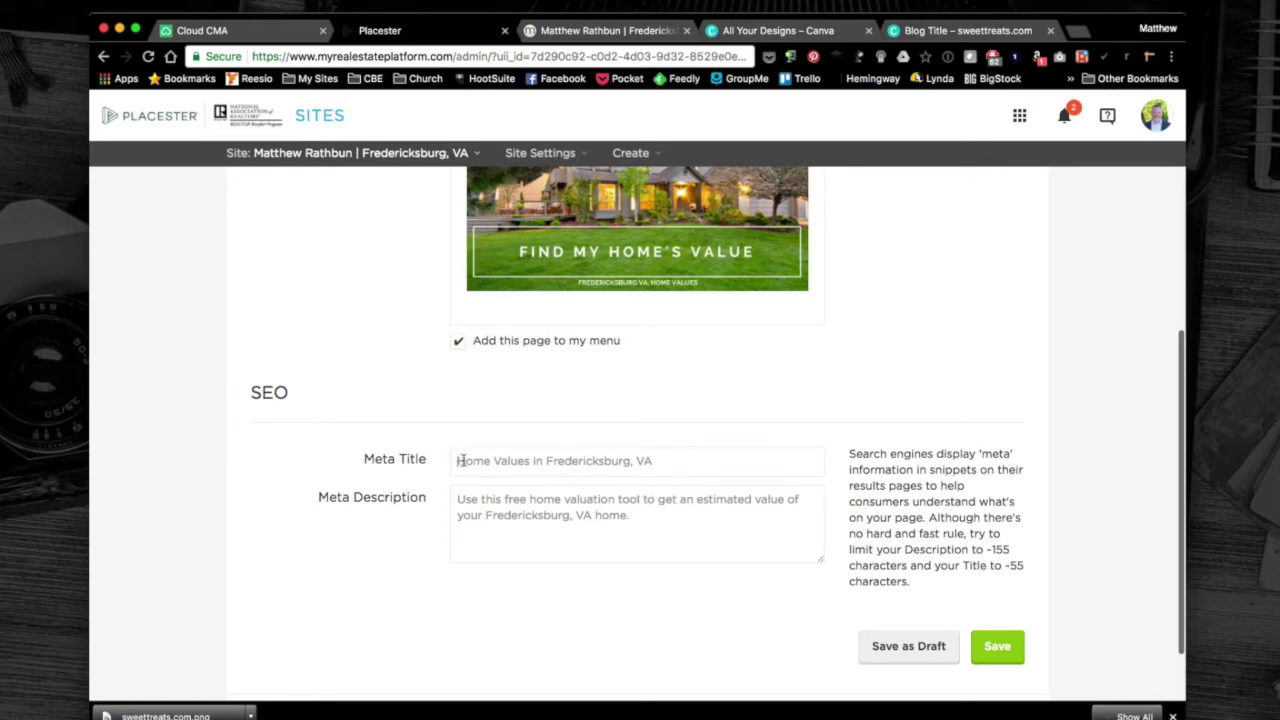
{"action": "left_click_drag", "start_coordinate": [462, 460], "coordinate": [664, 461]}
{"action": "left_click", "coordinate": [679, 461]}
{"action": "left_click_drag", "start_coordinate": [639, 526], "coordinate": [394, 506]}
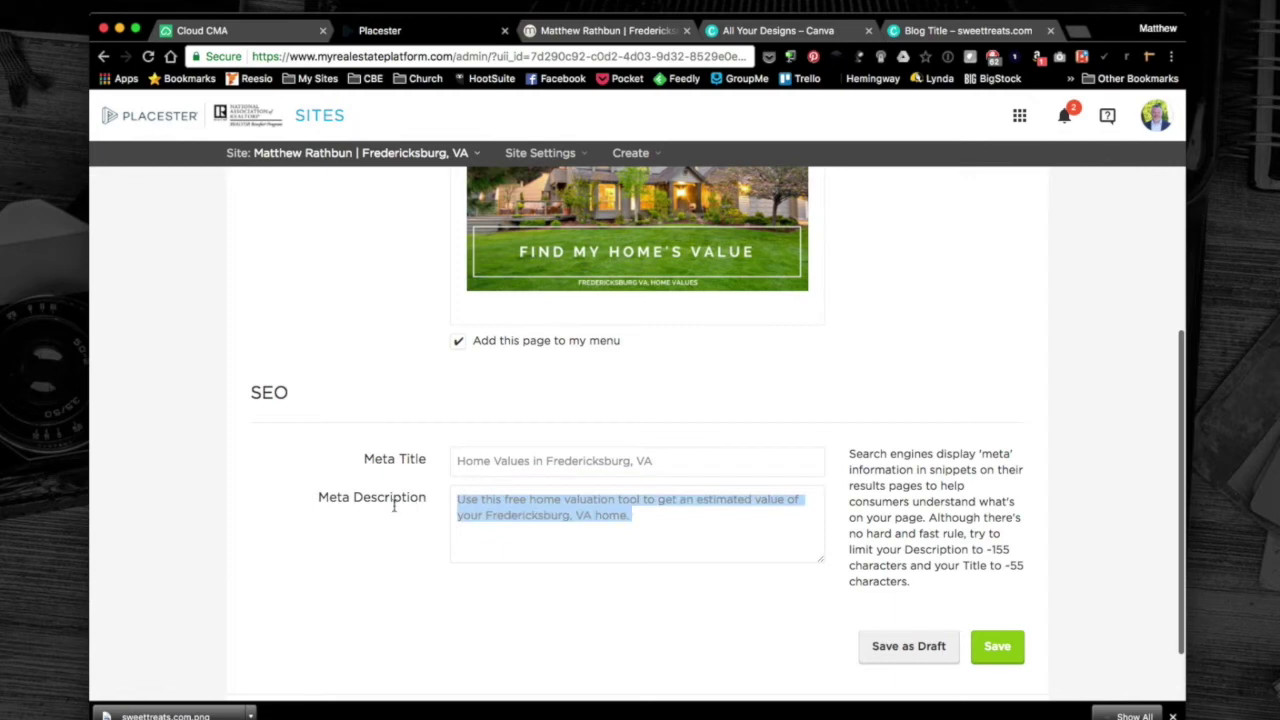
{"action": "left_click", "coordinate": [521, 535]}
Step: Save the Get My Home's Value page, and open and save the site's menu configuration
{"action": "left_click", "coordinate": [992, 647]}
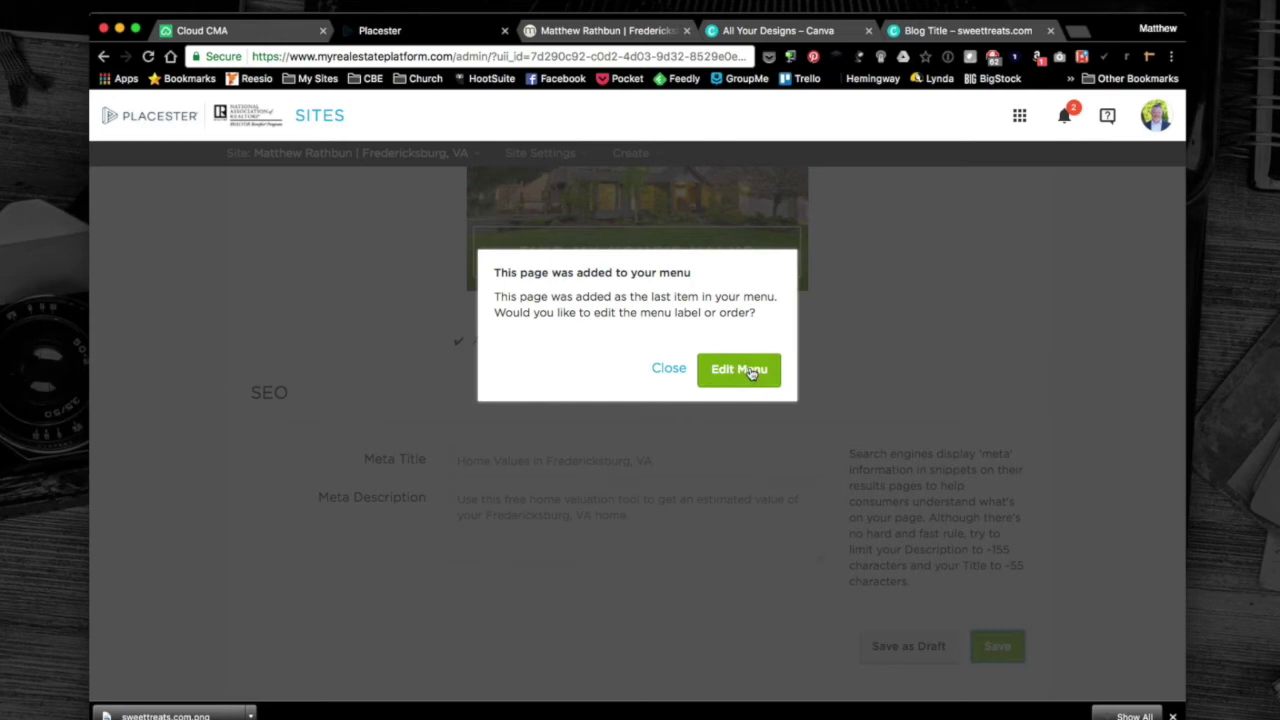
{"action": "left_click", "coordinate": [752, 372]}
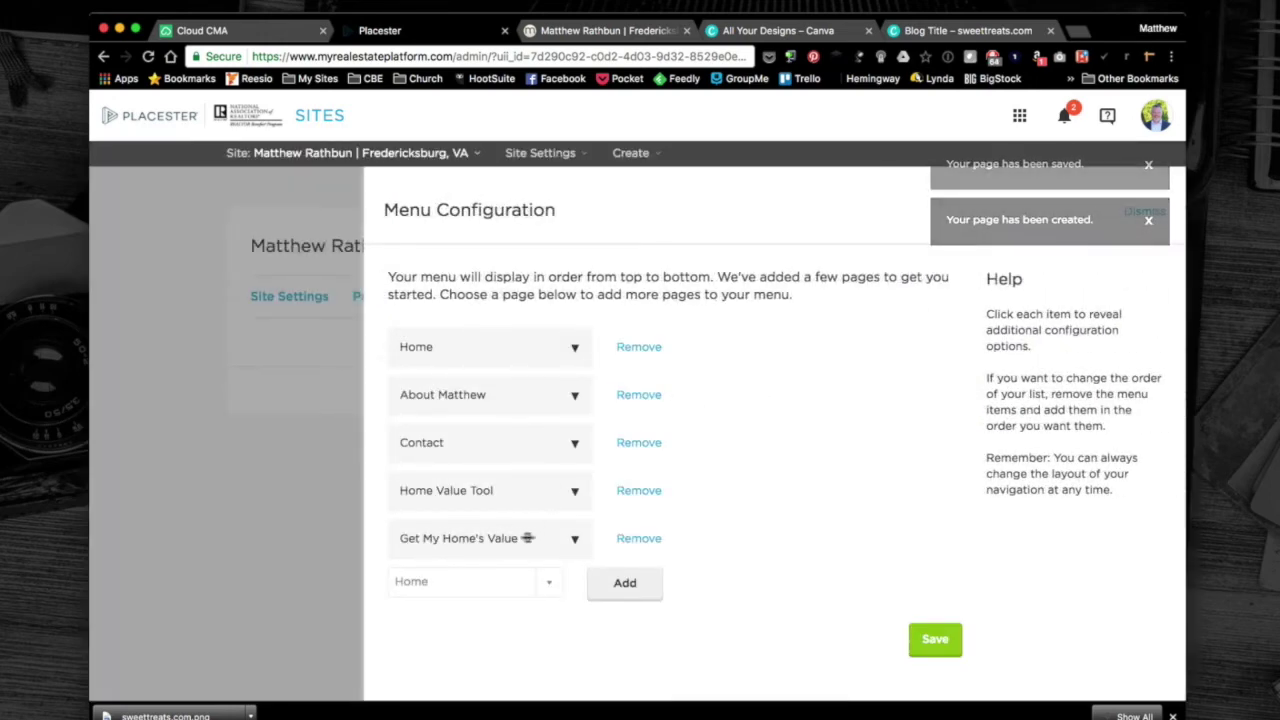
{"action": "left_click", "coordinate": [948, 640]}
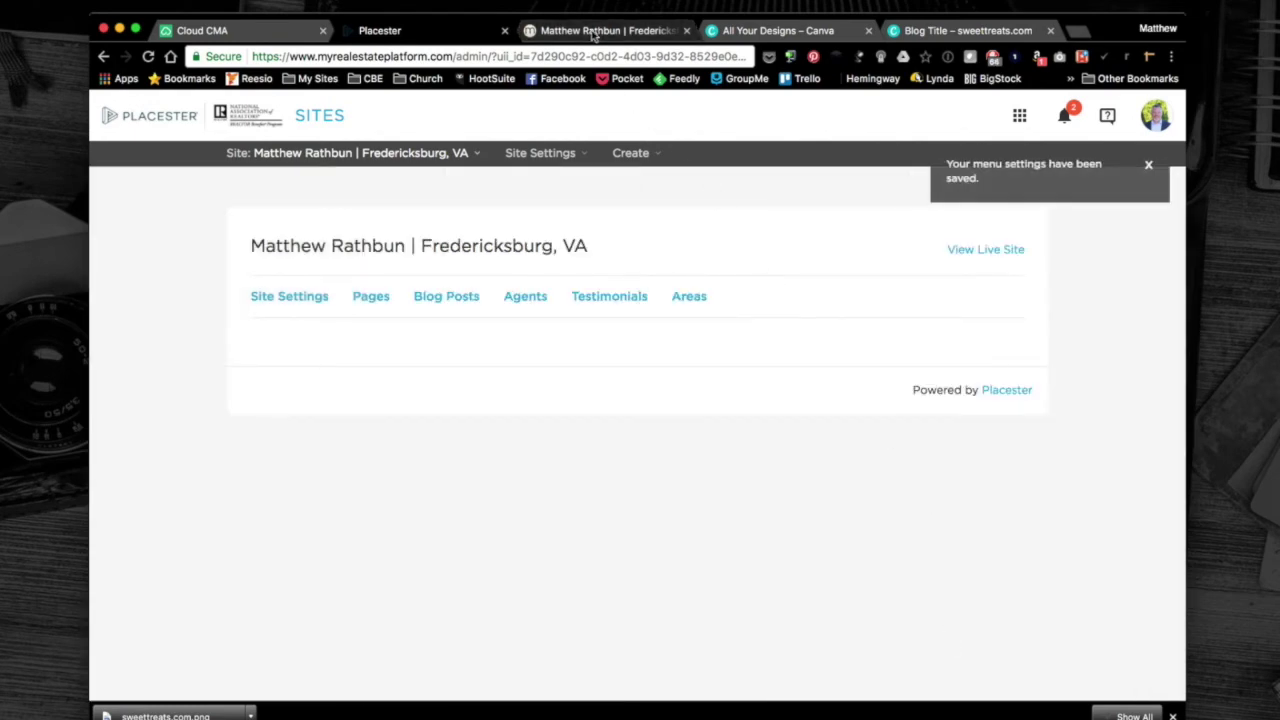
{"action": "left_click", "coordinate": [592, 32]}
{"action": "left_click", "coordinate": [463, 61]}
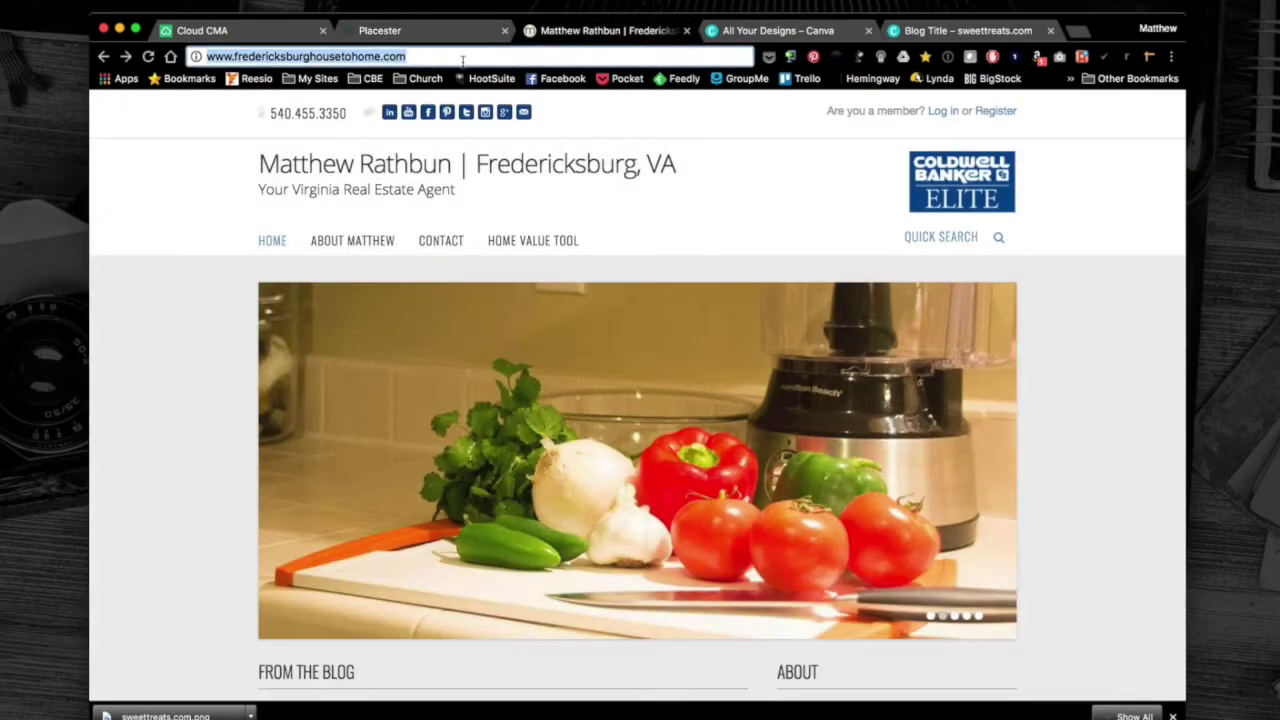
{"action": "key", "text": "Return"}
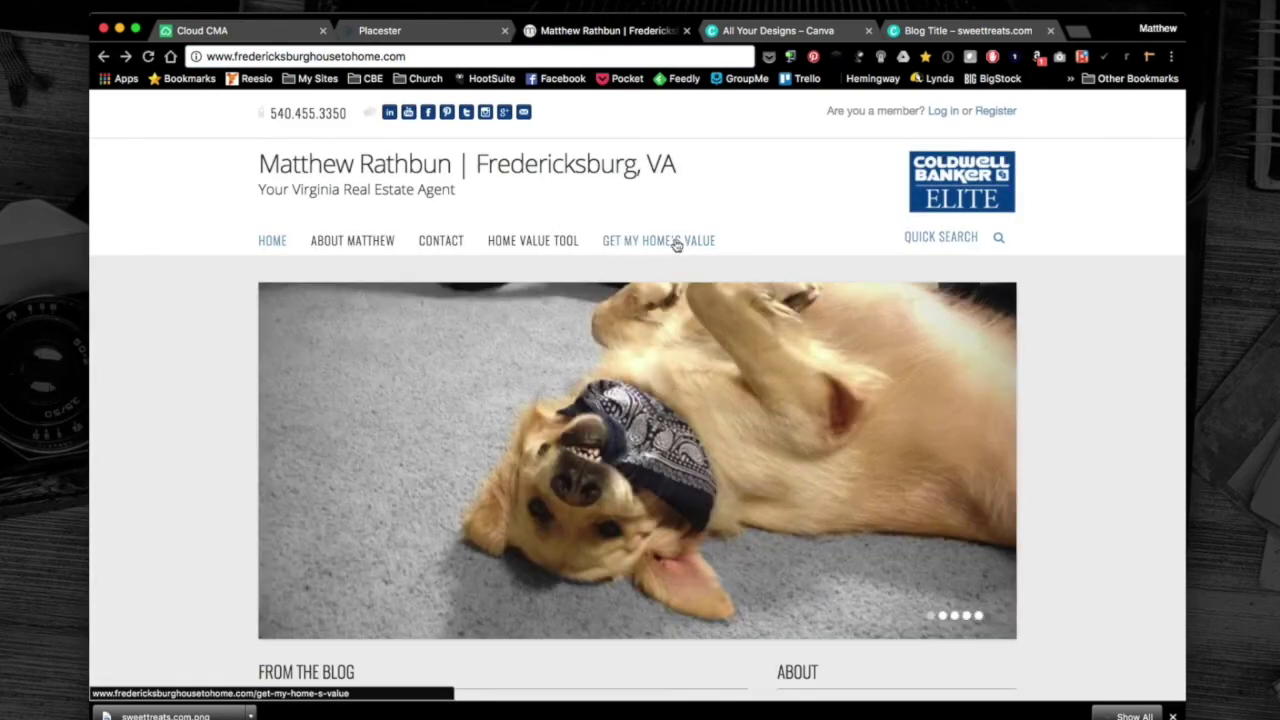
{"action": "left_click", "coordinate": [676, 244]}
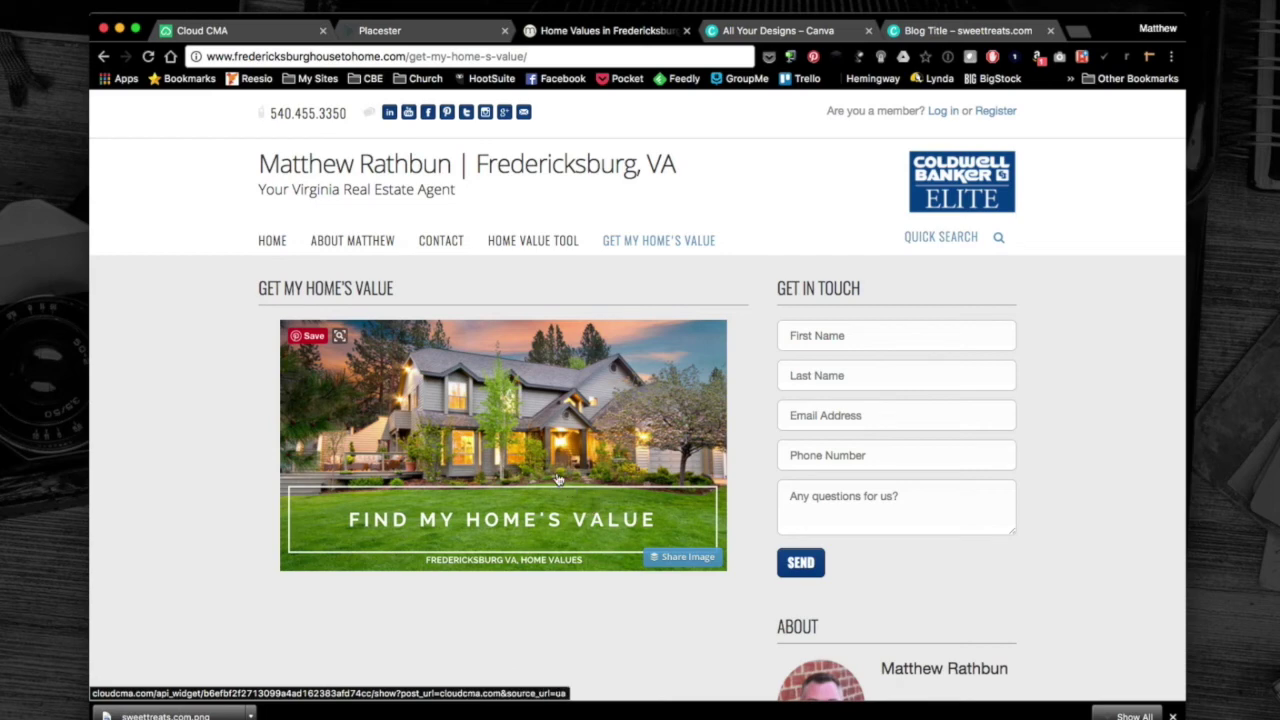
Step: Test the house image's link to the home value tool, and close the opened page and the Canva tabs
{"action": "left_click", "coordinate": [462, 530]}
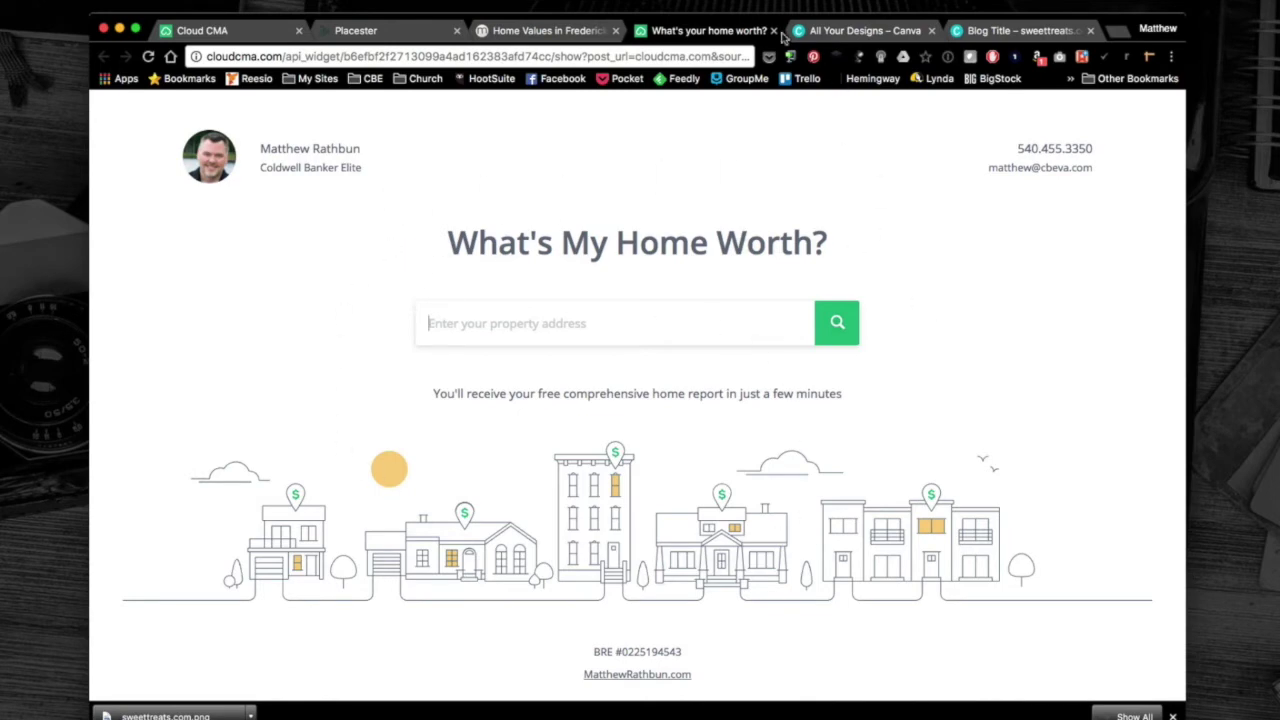
{"action": "left_click", "coordinate": [773, 31]}
{"action": "left_click", "coordinate": [774, 31]}
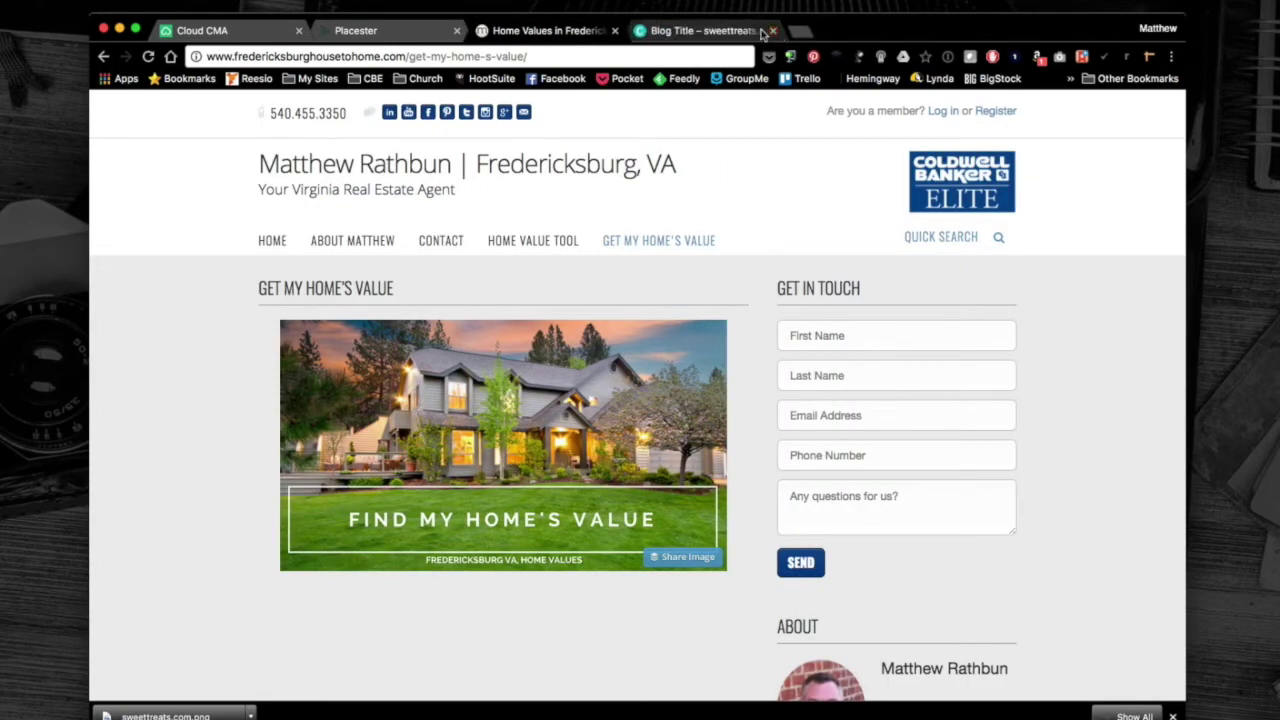
{"action": "left_click", "coordinate": [773, 31]}
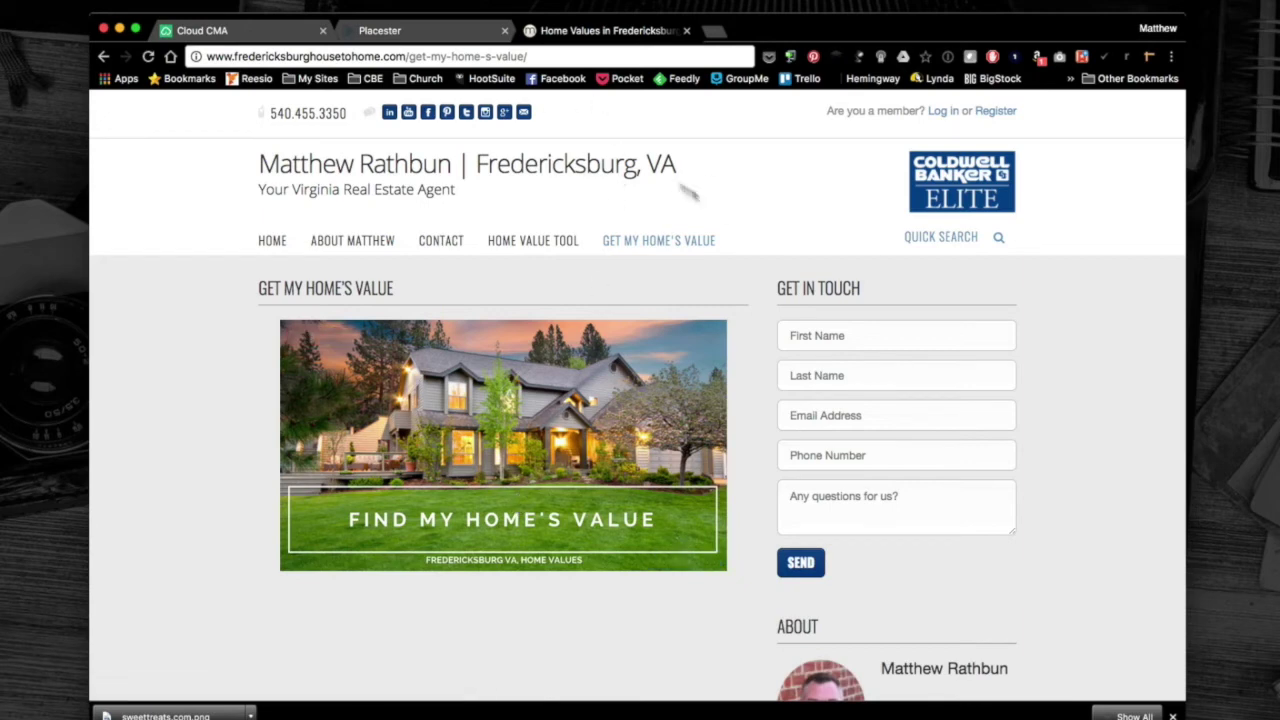
Step: Open the menu configuration in the Placester site settings and compare it with the live site's navigation
{"action": "left_click", "coordinate": [428, 36]}
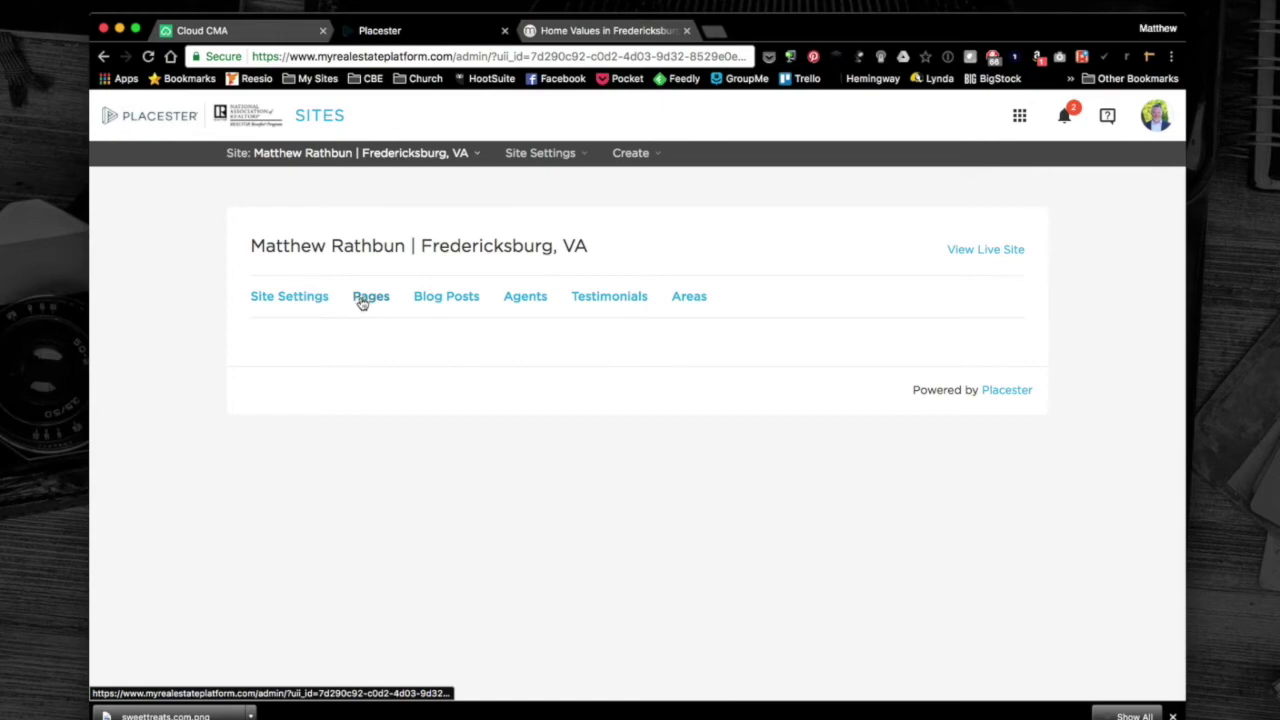
{"action": "left_click", "coordinate": [280, 297]}
{"action": "scroll", "coordinate": [185, 321], "scroll_direction": "down", "scroll_amount": 2}
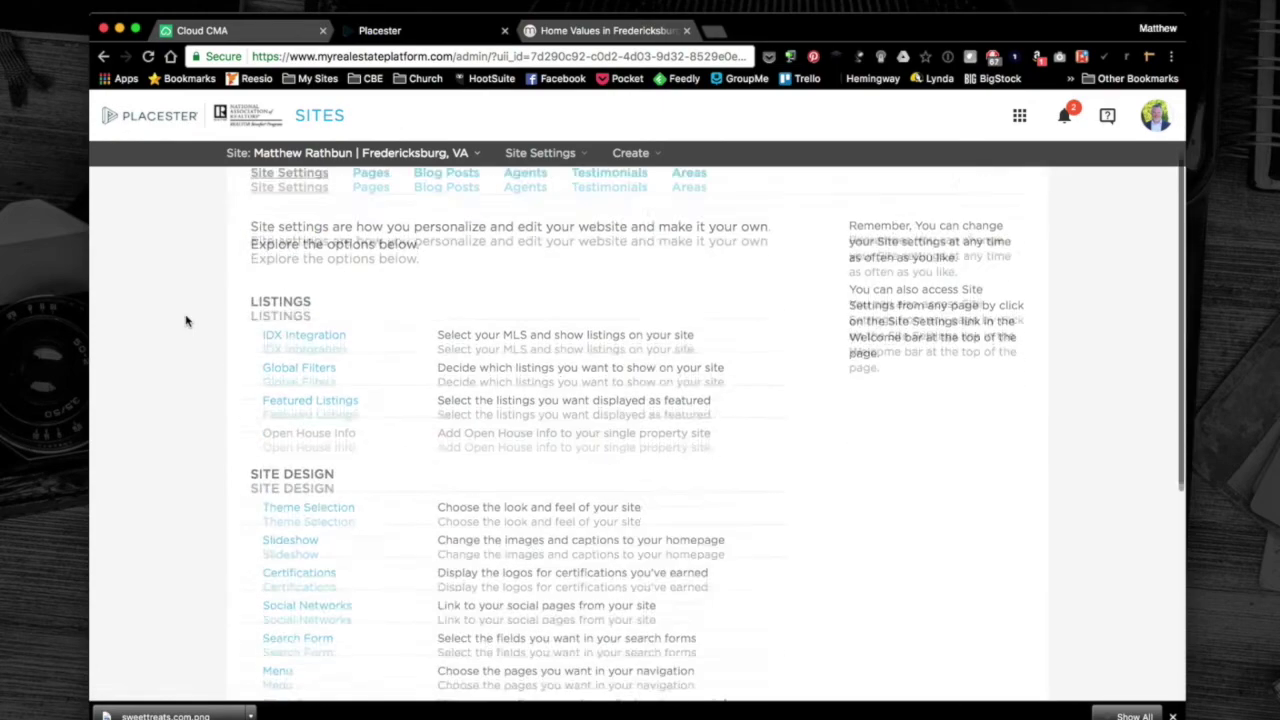
{"action": "scroll", "coordinate": [180, 350], "scroll_direction": "down", "scroll_amount": 4}
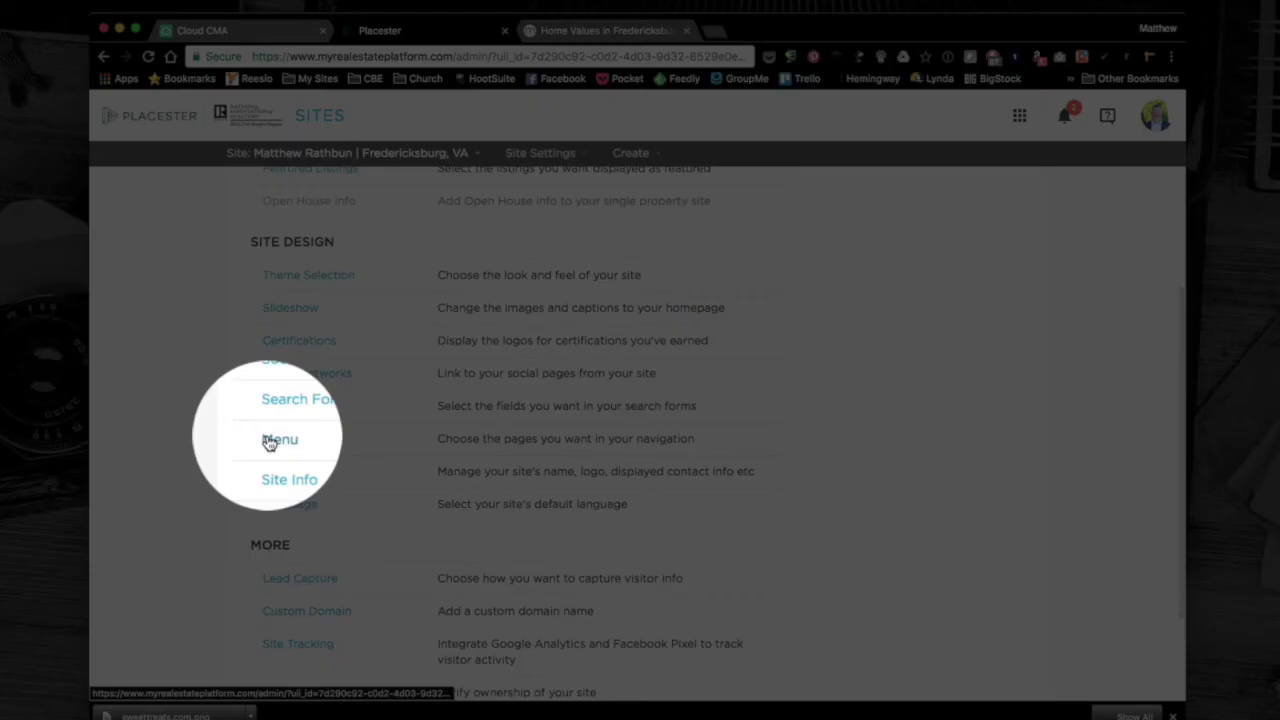
{"action": "left_click", "coordinate": [270, 440]}
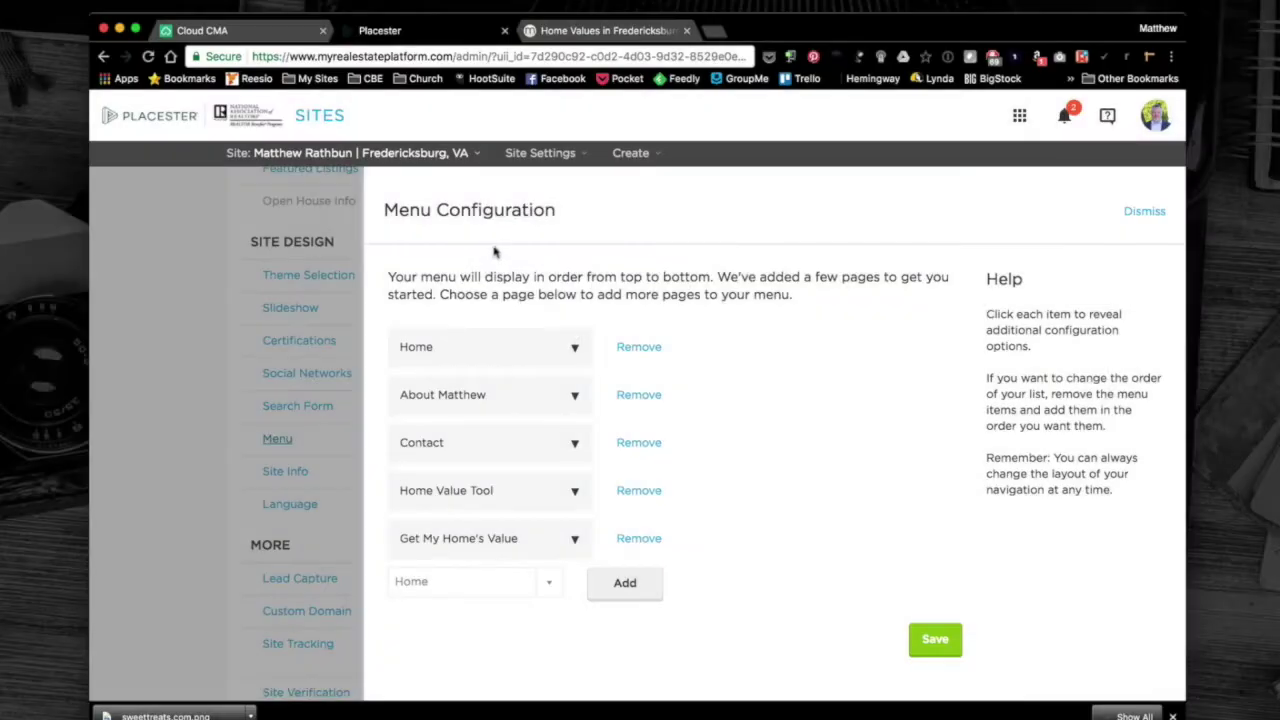
{"action": "left_click", "coordinate": [590, 30]}
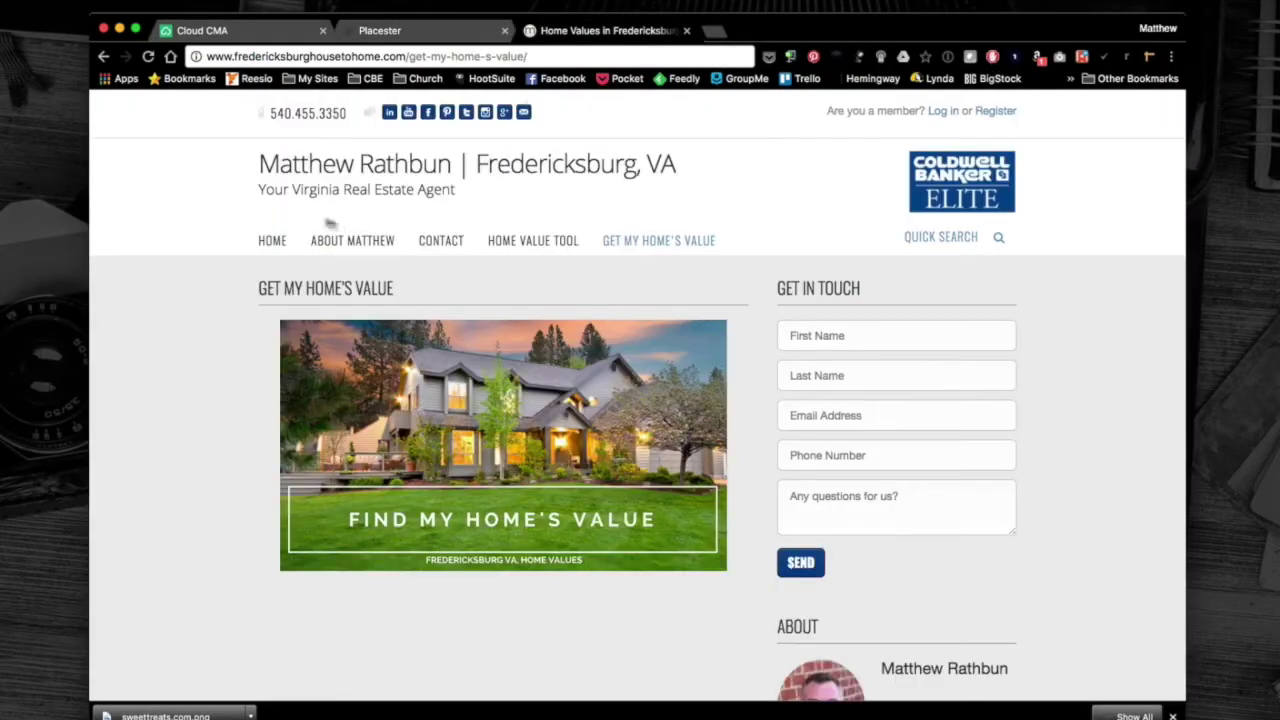
{"action": "left_click", "coordinate": [430, 32]}
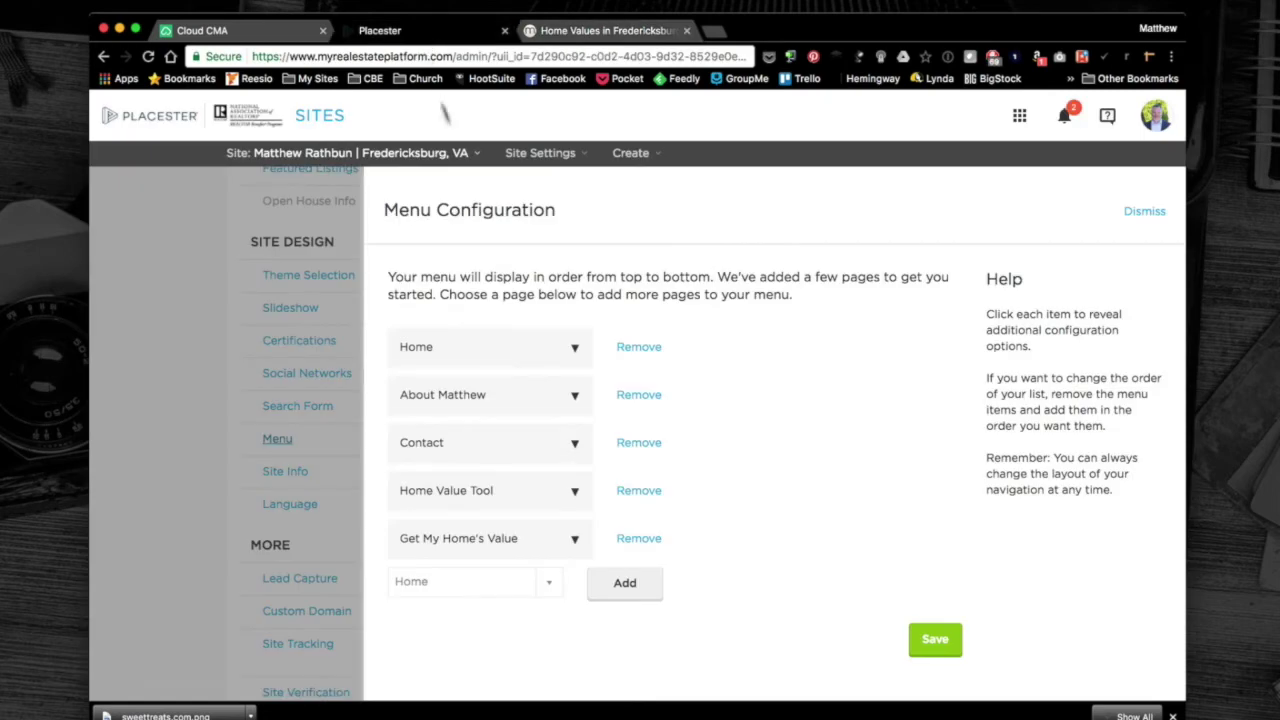
{"action": "left_click", "coordinate": [622, 584]}
{"action": "scroll", "coordinate": [650, 500], "scroll_direction": "down", "scroll_amount": 1}
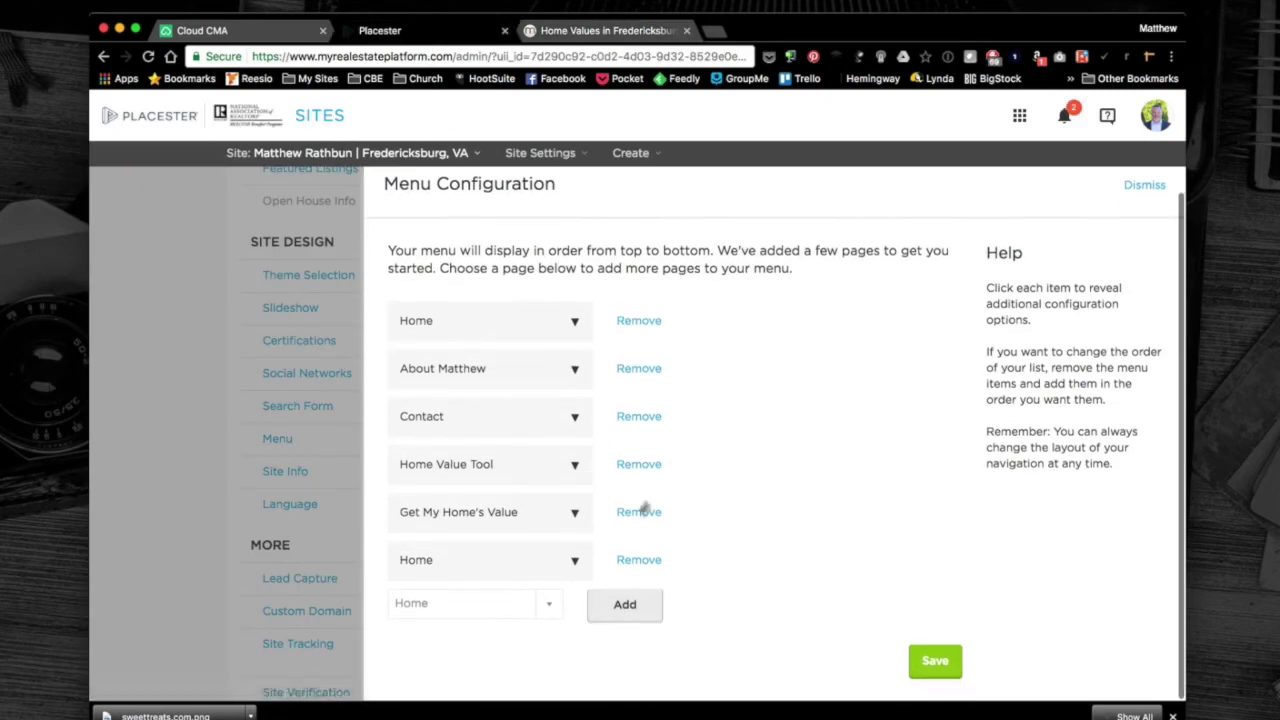
{"action": "left_click", "coordinate": [574, 560]}
{"action": "left_click", "coordinate": [626, 486]}
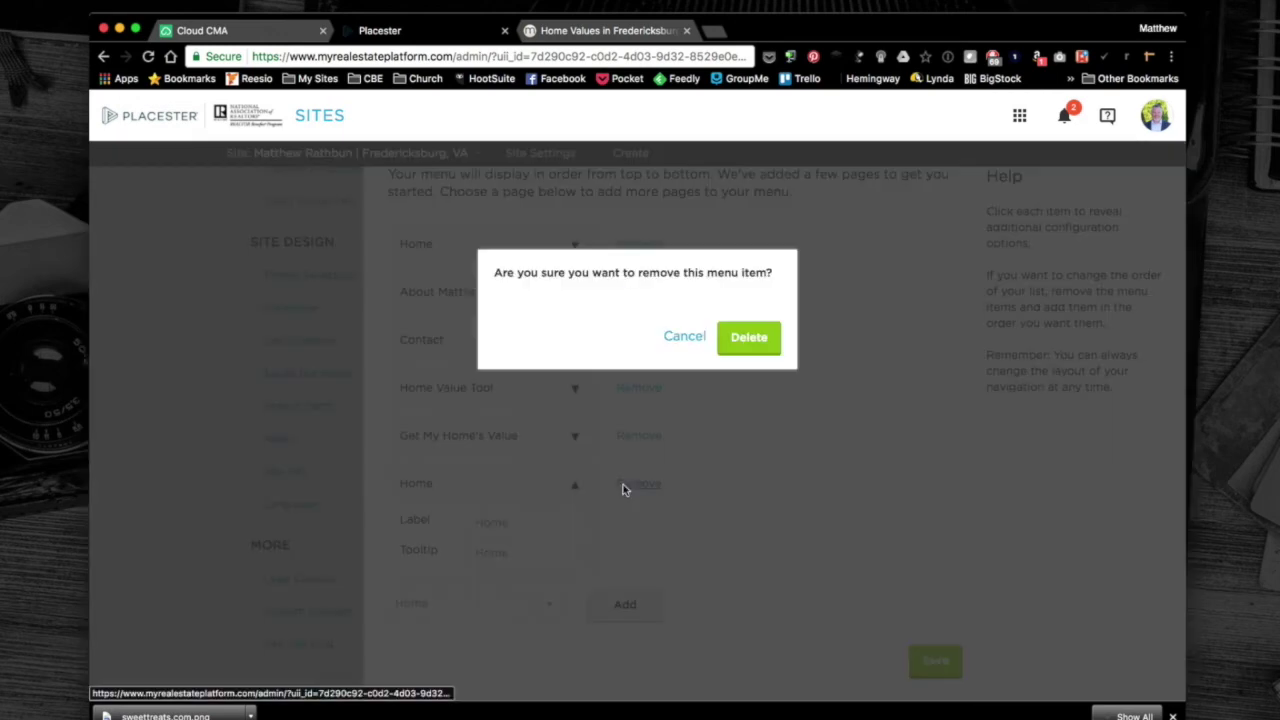
{"action": "left_click", "coordinate": [748, 338]}
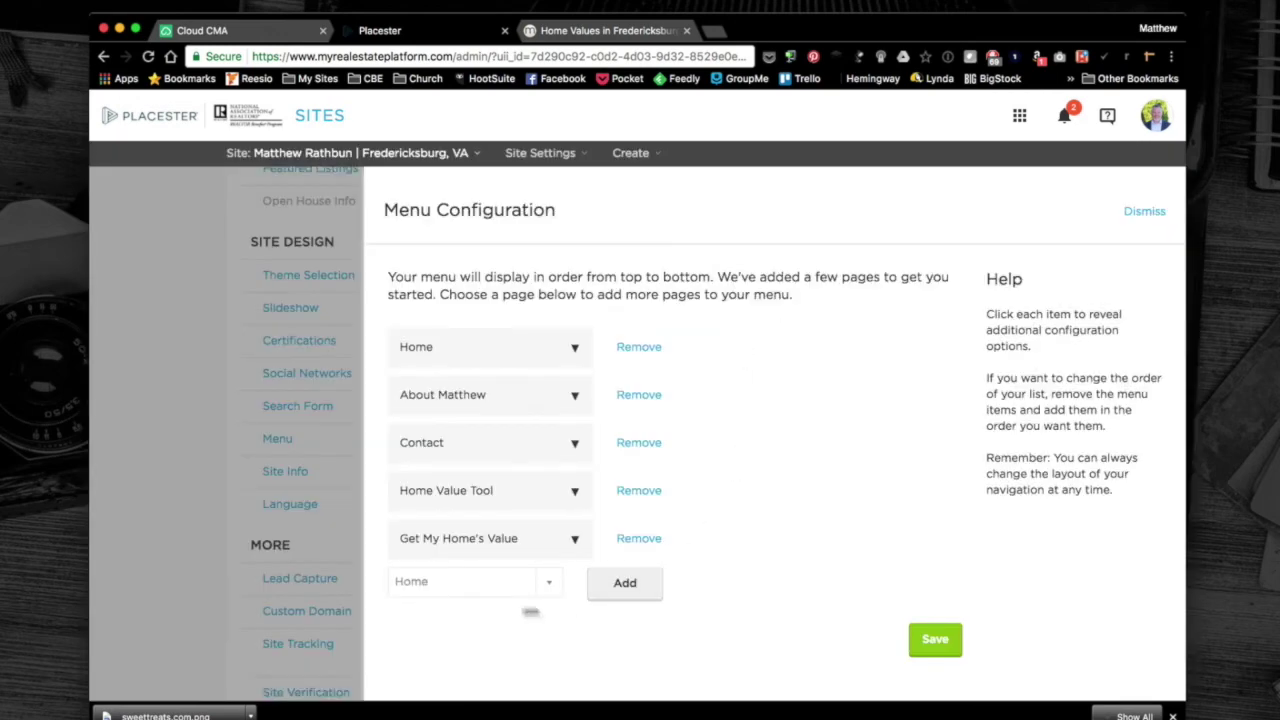
Step: Add a Custom URL item to the site menu and label it "Home Value 3"
{"action": "left_click", "coordinate": [542, 586]}
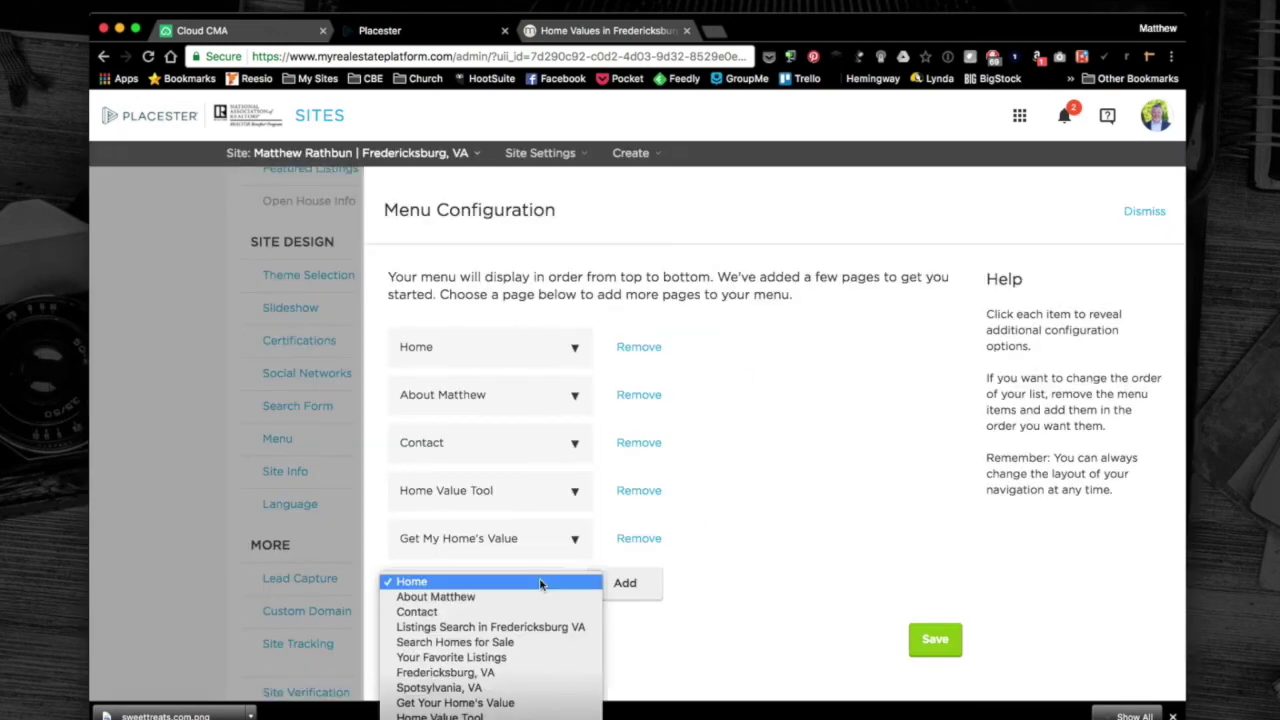
{"action": "left_click", "coordinate": [770, 595]}
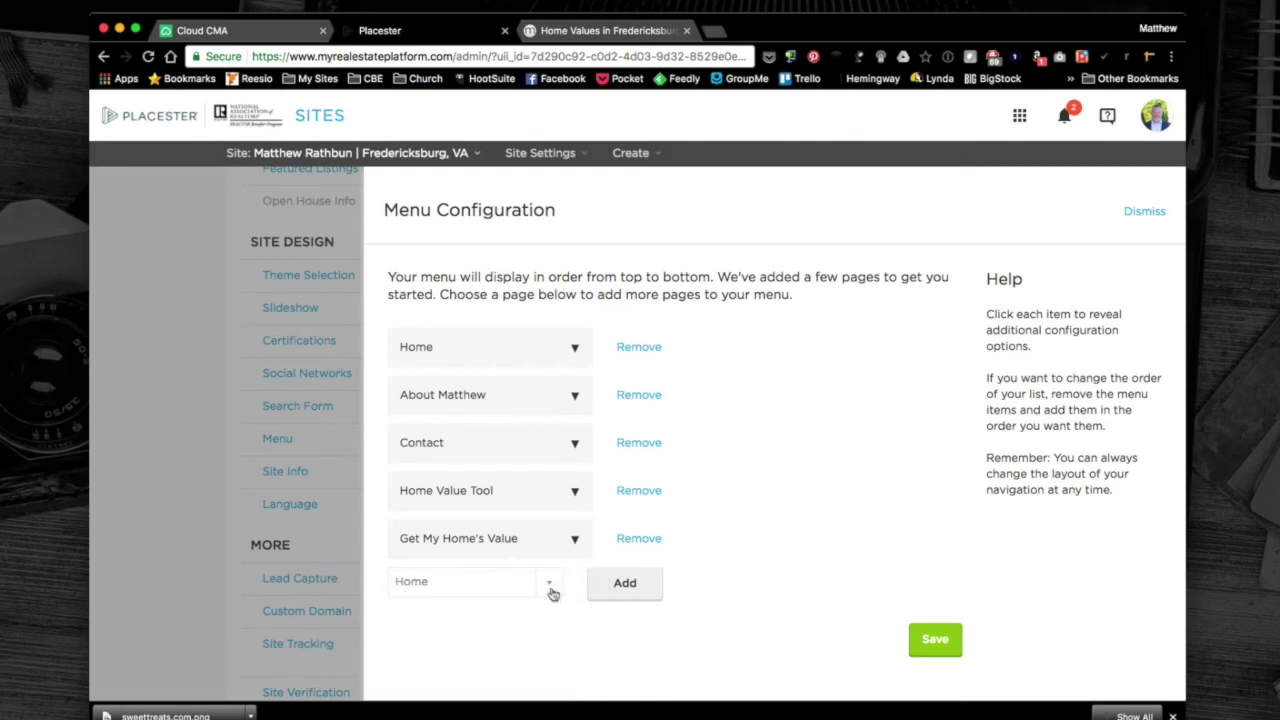
{"action": "left_click", "coordinate": [549, 588]}
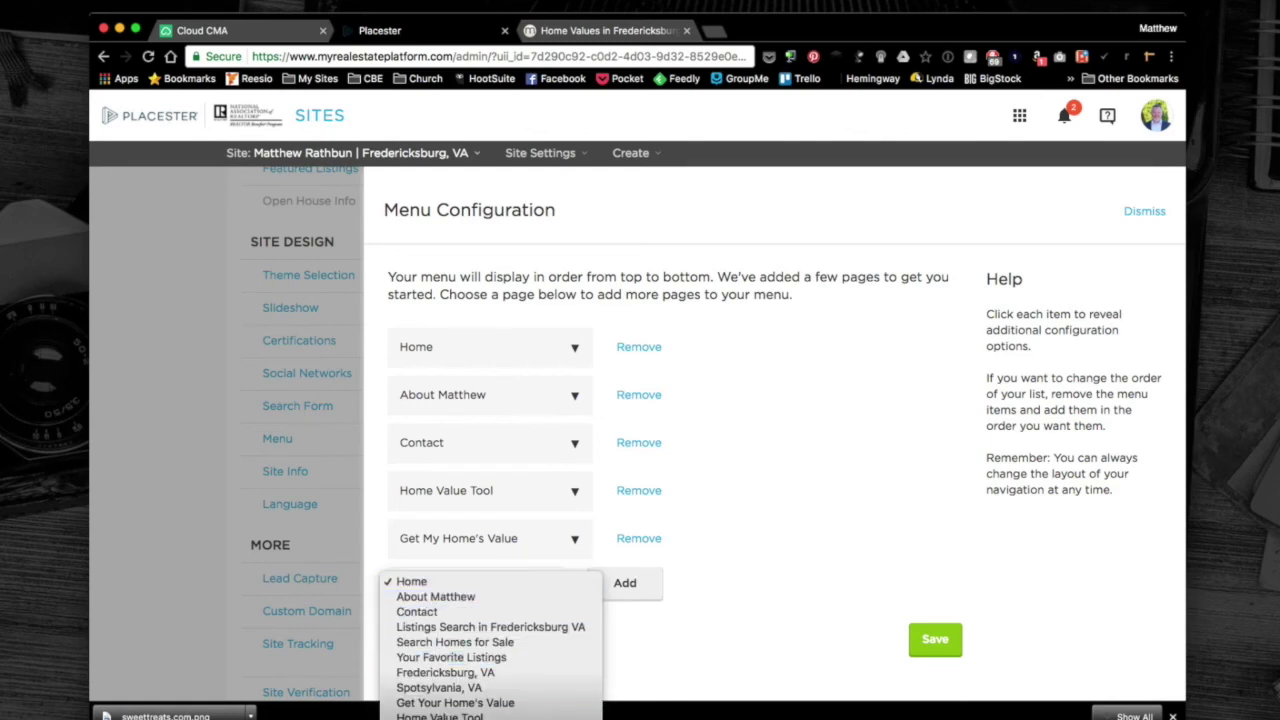
{"action": "left_click", "coordinate": [625, 590]}
{"action": "scroll", "coordinate": [580, 560], "scroll_direction": "down", "scroll_amount": 3}
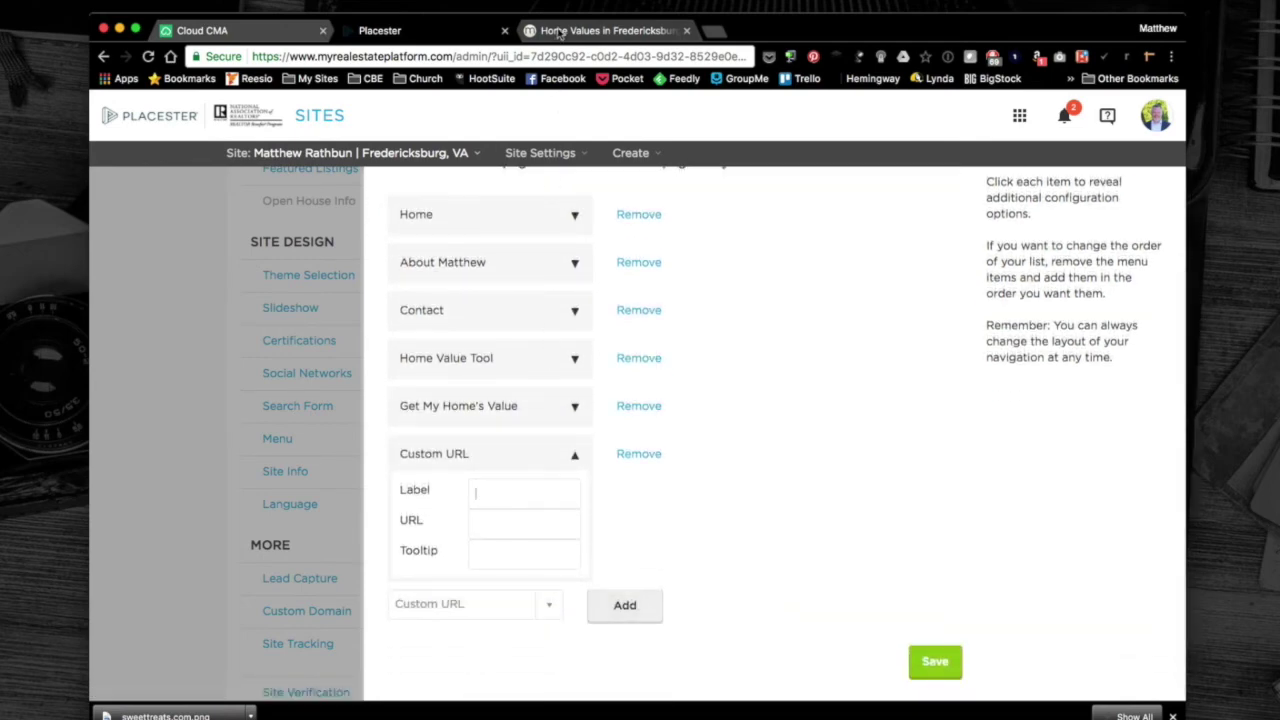
{"action": "left_click", "coordinate": [562, 32]}
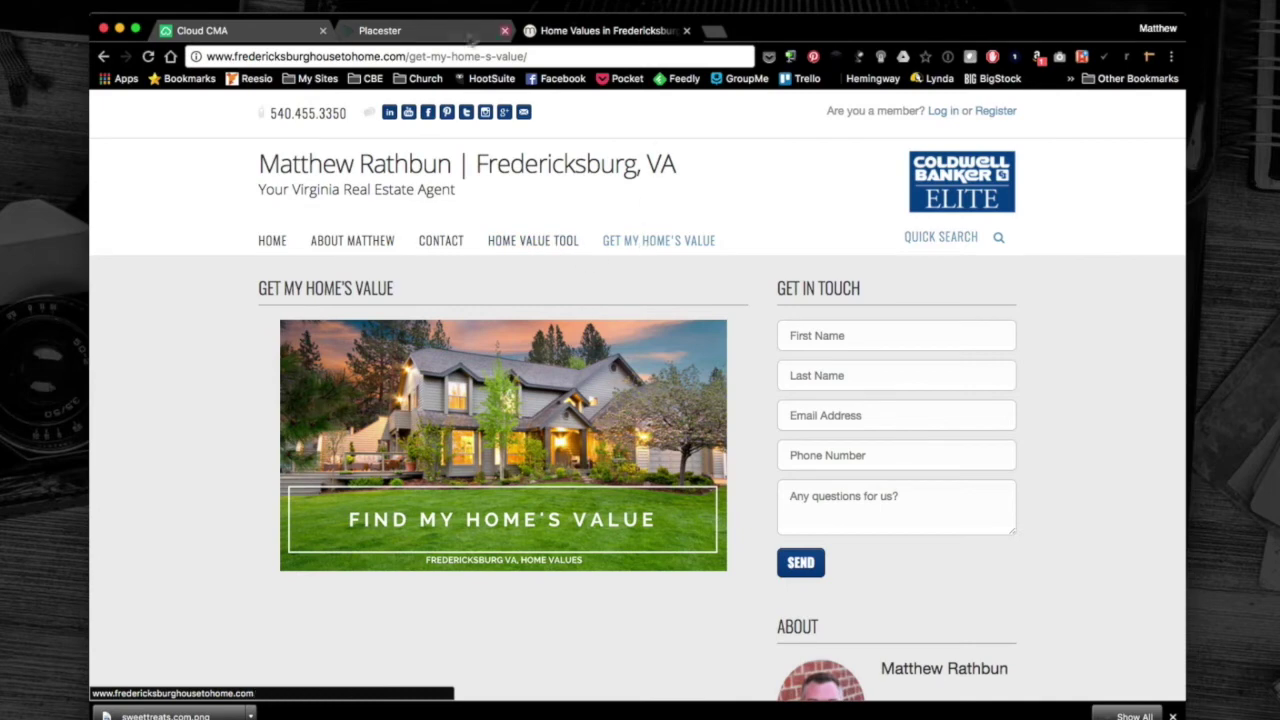
{"action": "key", "text": "ctrl+shift+Tab"}
{"action": "type", "text": "Home Val"}
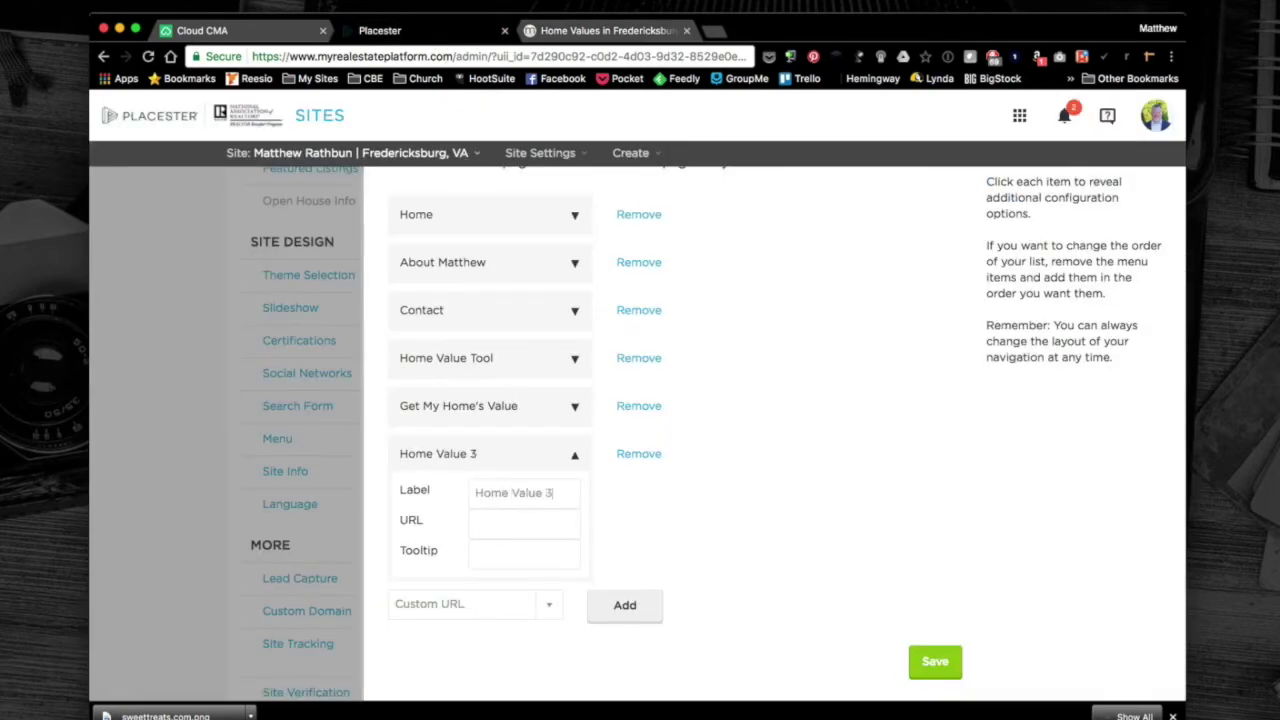
Step: Set the Home Value 3 item's URL to the copied Cloud CMA "What's my home worth?" website link
{"action": "scroll", "coordinate": [504, 543], "scroll_direction": "up", "scroll_amount": 1}
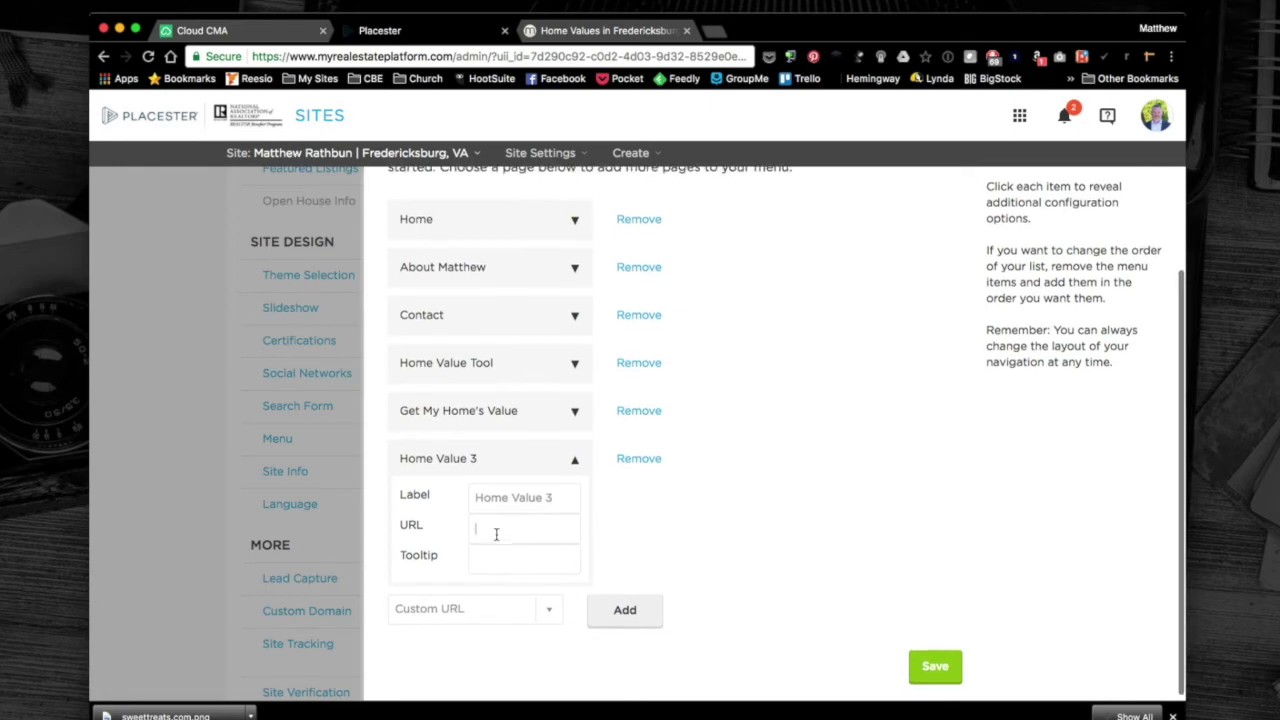
{"action": "left_click", "coordinate": [256, 31]}
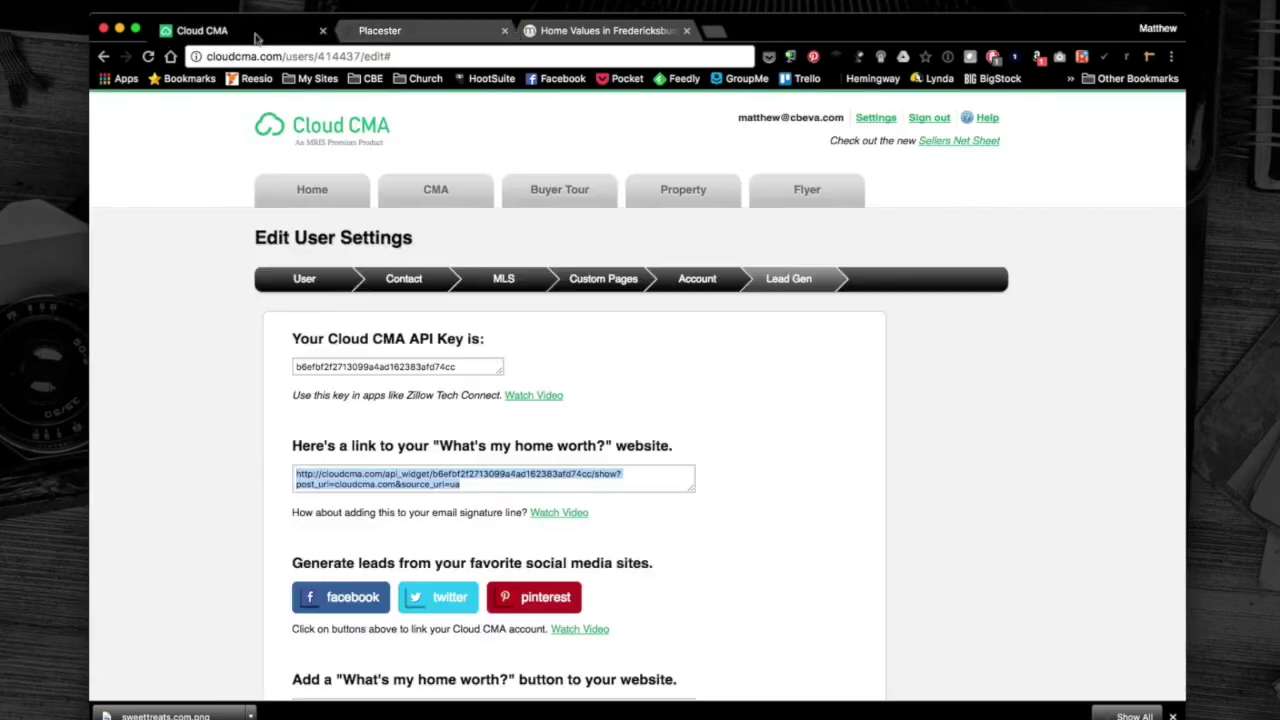
{"action": "left_click", "coordinate": [600, 30]}
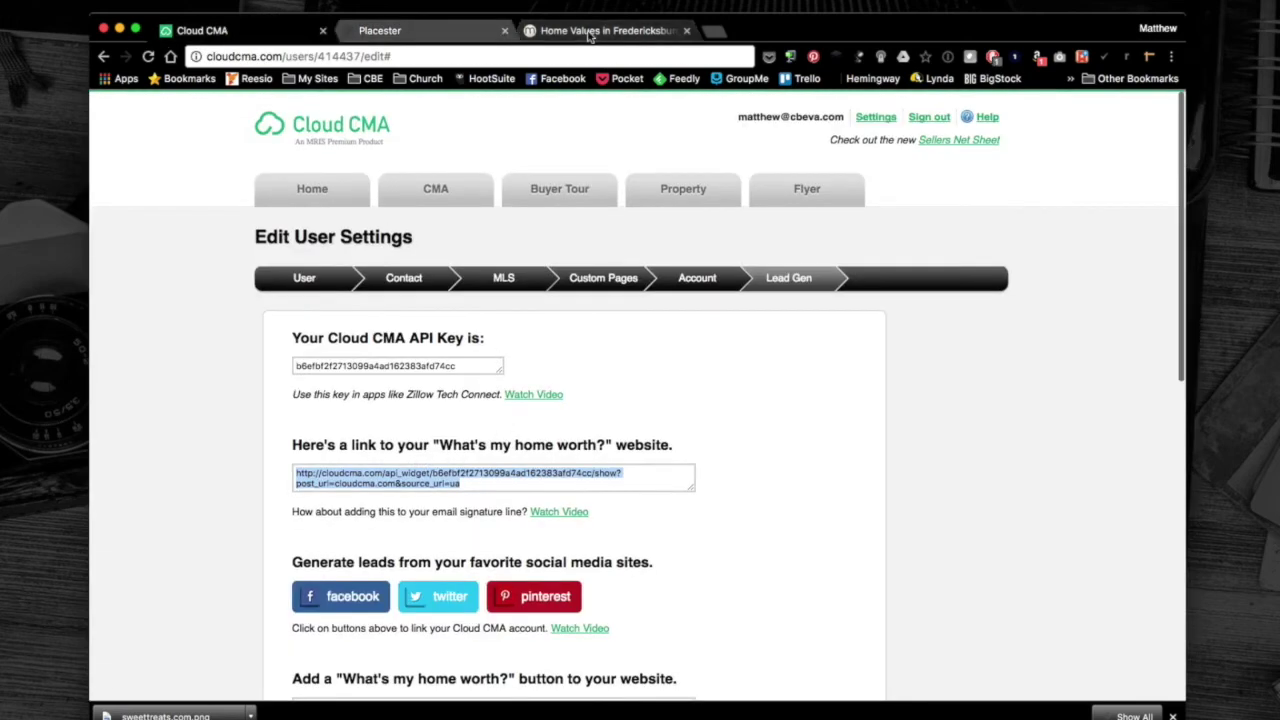
{"action": "left_click", "coordinate": [460, 32]}
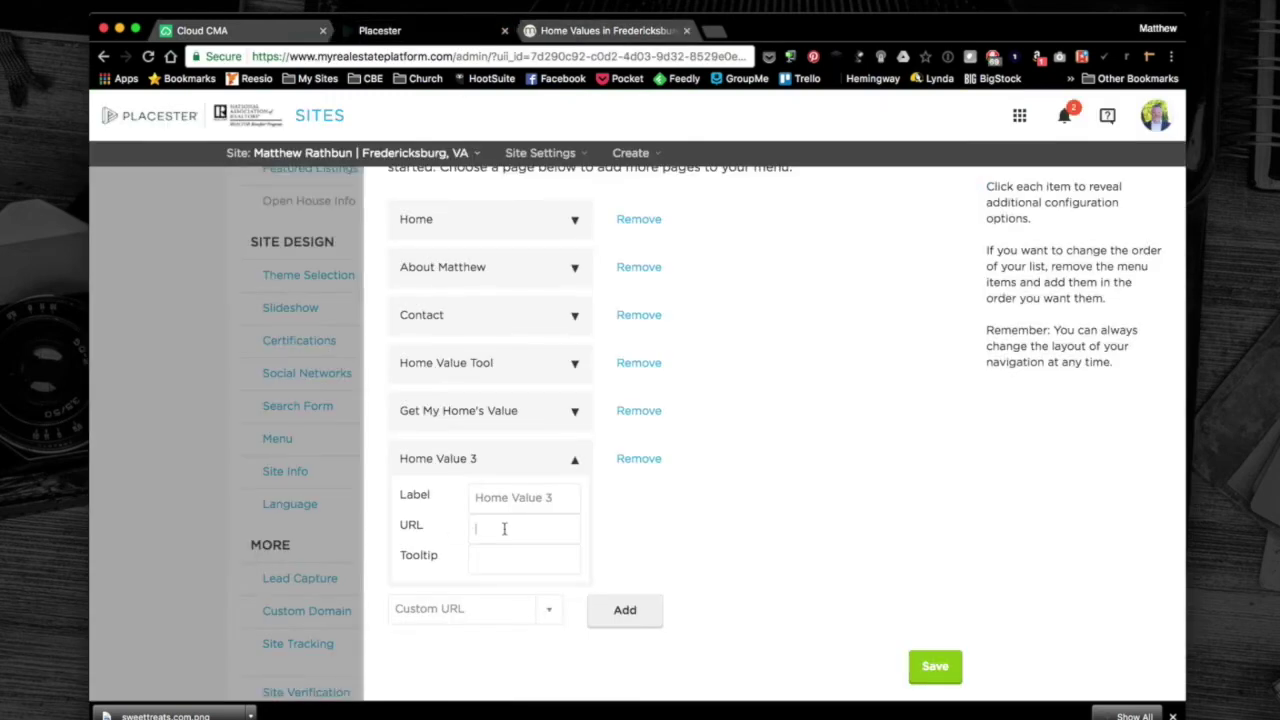
{"action": "key", "text": "super+v"}
Step: Add another Custom URL item with blank fields, collapse the Home Value 3 item, and save the menu configuration
{"action": "left_click", "coordinate": [624, 612]}
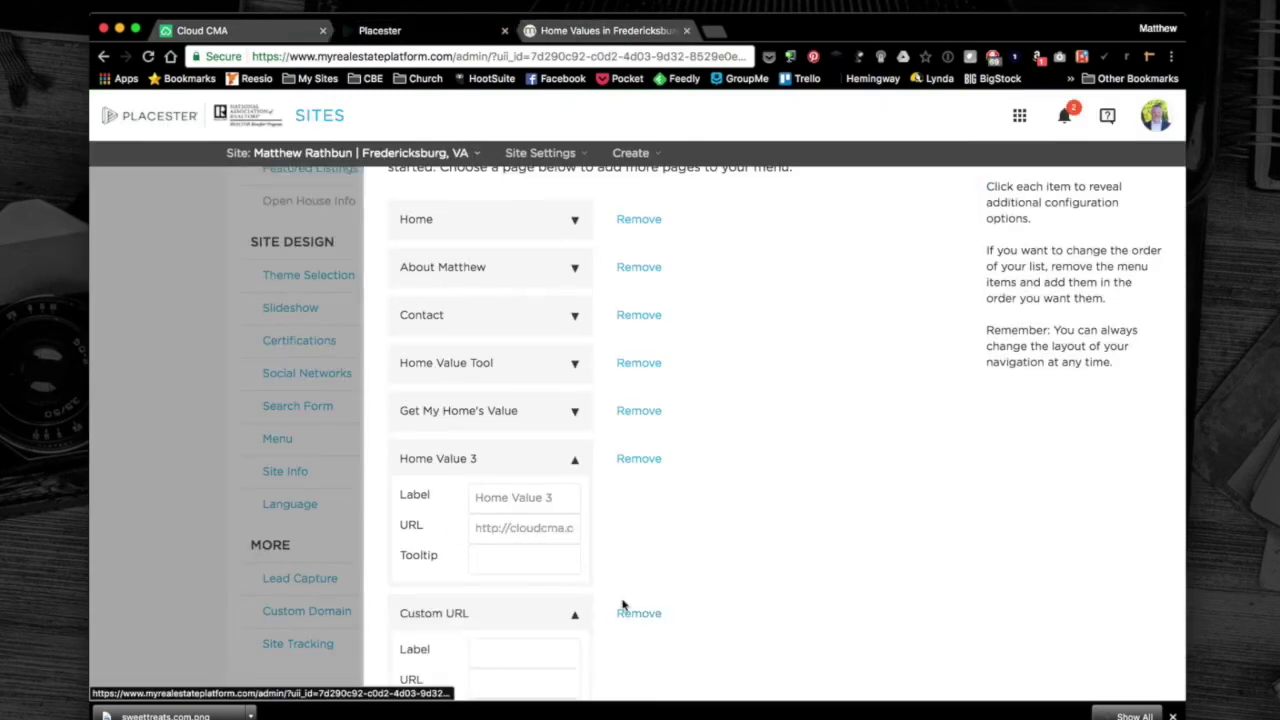
{"action": "scroll", "coordinate": [618, 568], "scroll_direction": "down", "scroll_amount": 3}
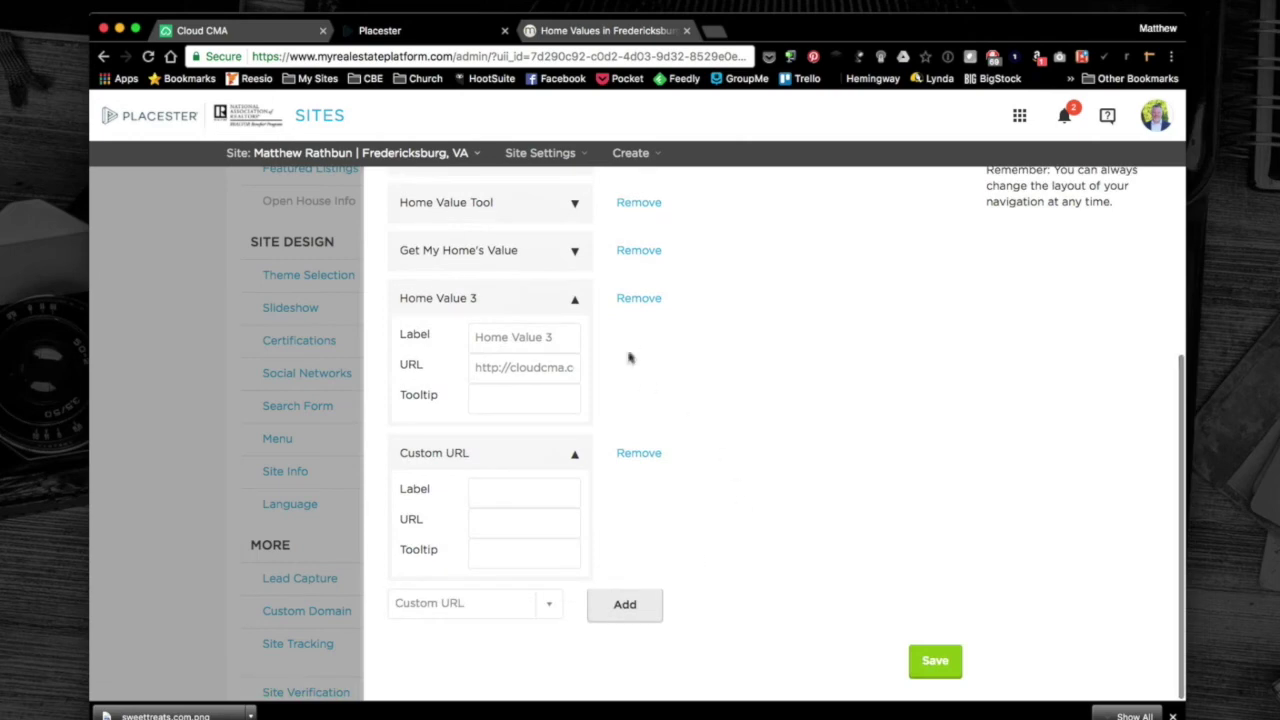
{"action": "left_click", "coordinate": [572, 299]}
{"action": "left_click", "coordinate": [935, 660]}
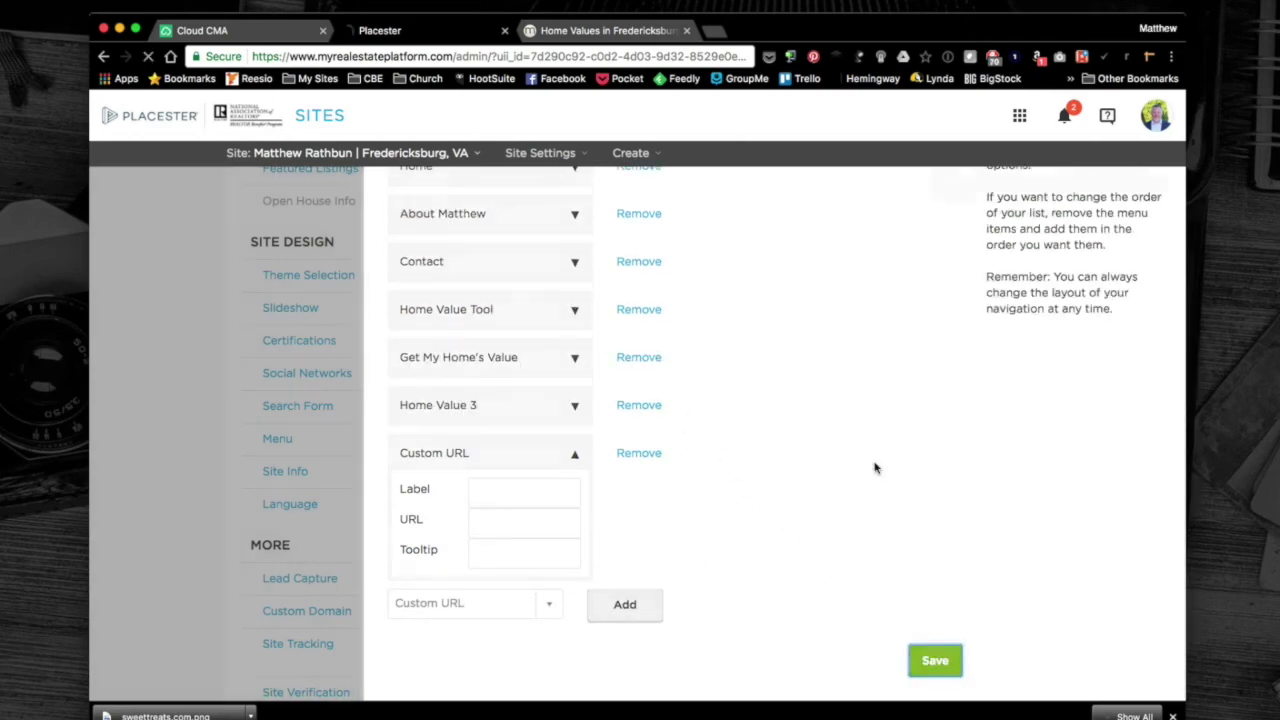
{"action": "left_click", "coordinate": [585, 31]}
{"action": "left_click", "coordinate": [520, 57]}
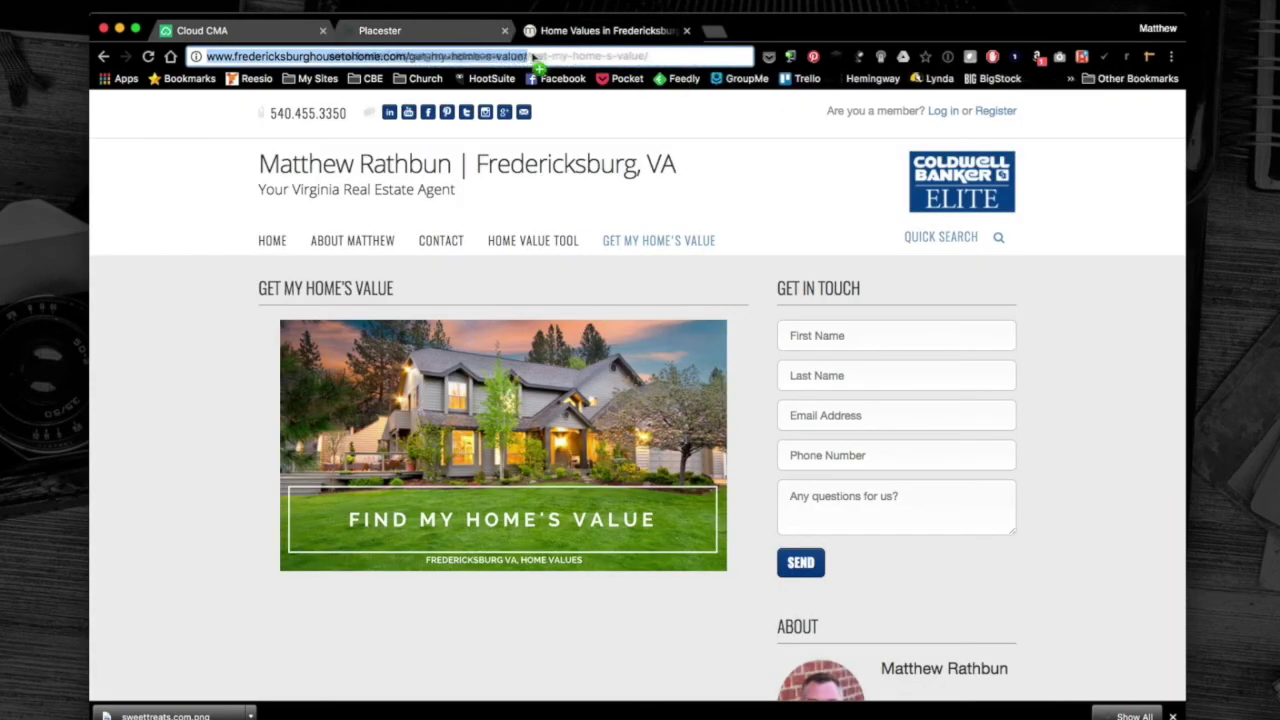
{"action": "key", "text": "Return"}
{"action": "left_click_drag", "start_coordinate": [410, 57], "coordinate": [672, 60]}
{"action": "key", "text": "BackSpace"}
{"action": "key", "text": "Return"}
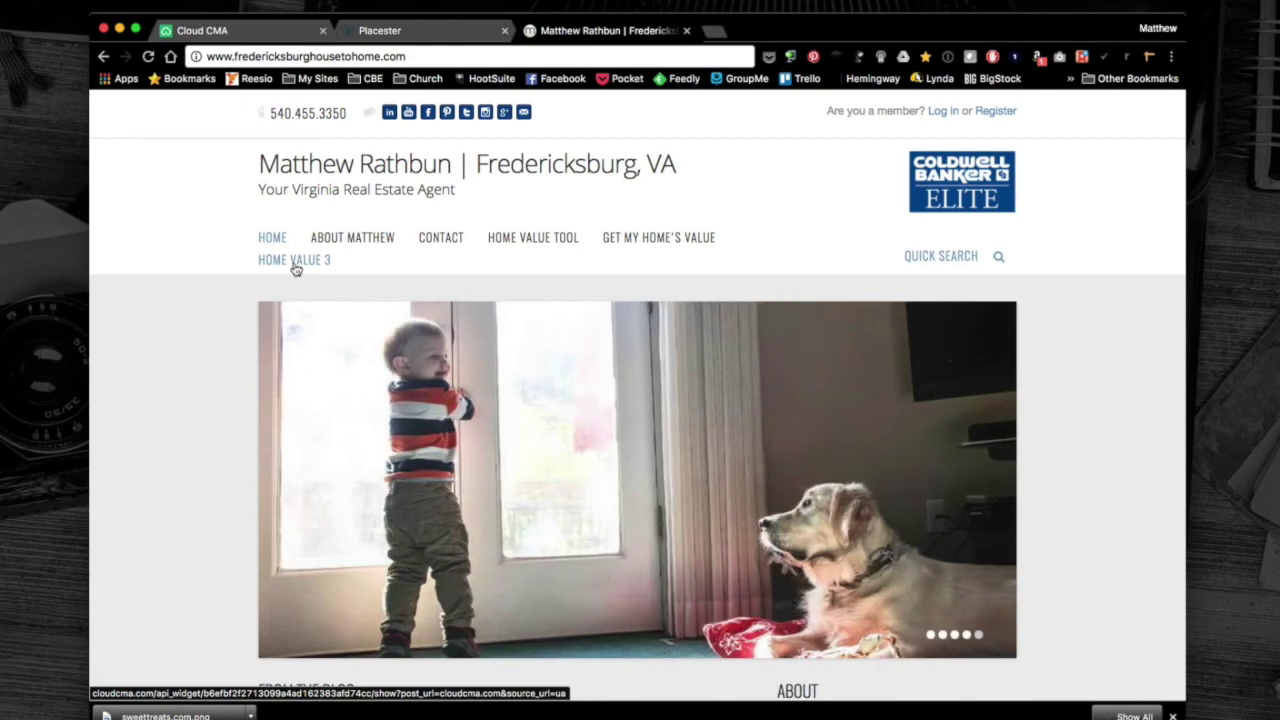
{"action": "left_click", "coordinate": [295, 264]}
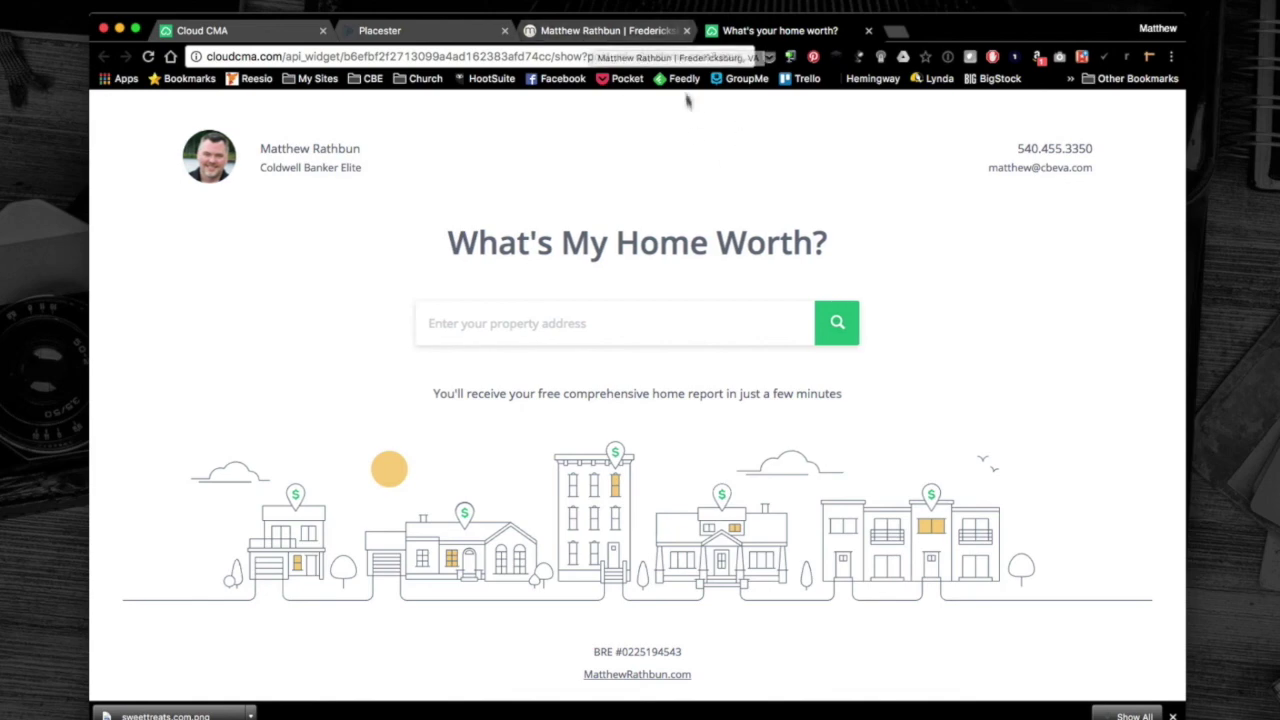
Step: Return to the live site and review its Get My Home's Value page from top to bottom
{"action": "left_click", "coordinate": [596, 34]}
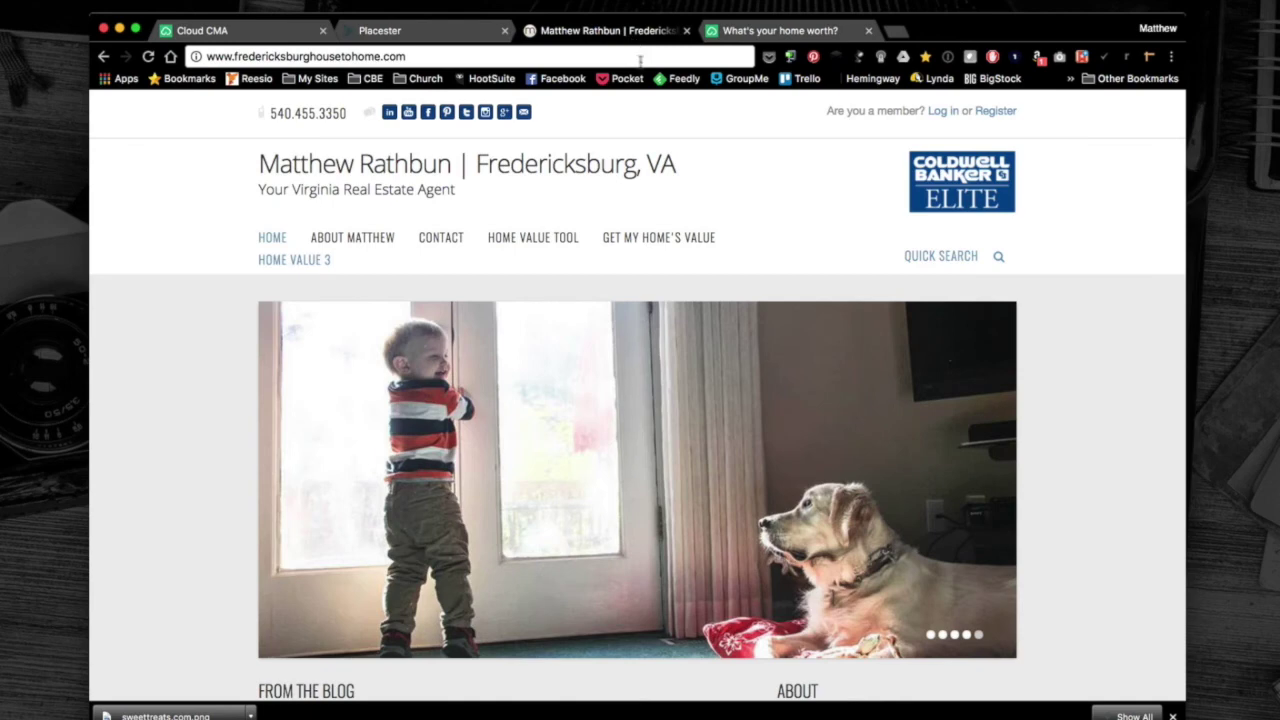
{"action": "left_click", "coordinate": [612, 243]}
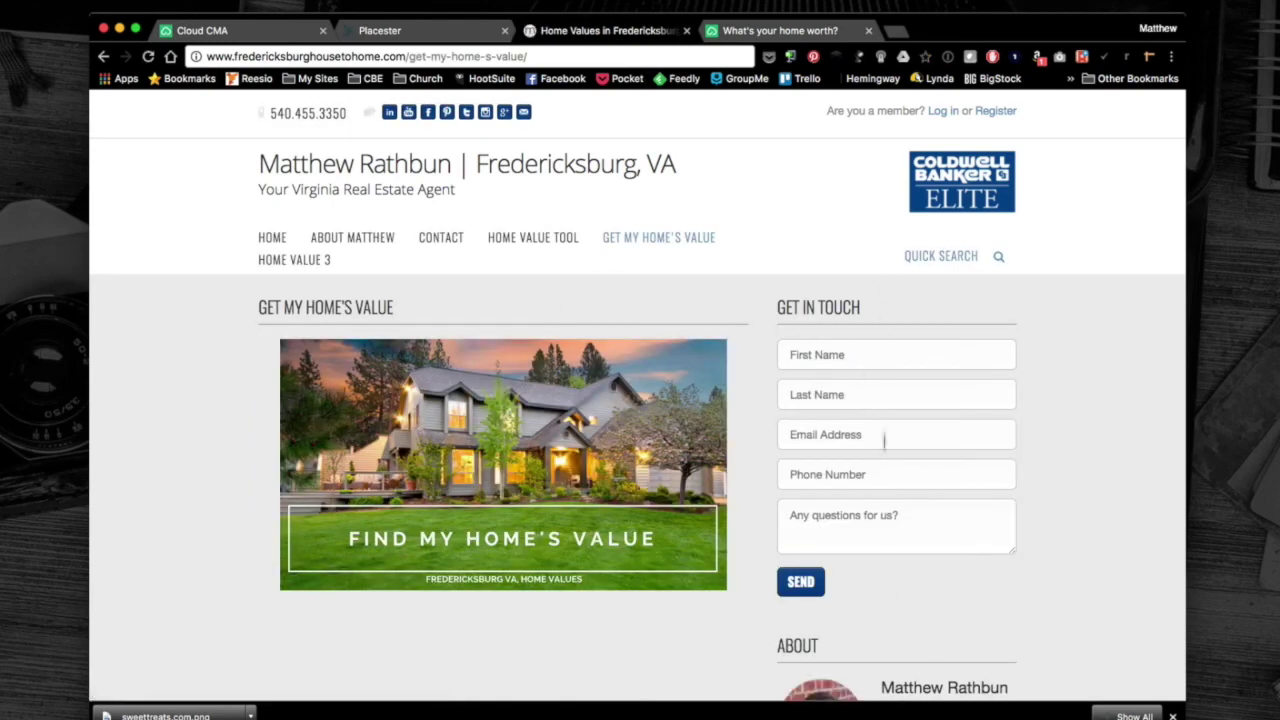
{"action": "scroll", "coordinate": [884, 440], "scroll_direction": "down", "scroll_amount": 5}
{"action": "scroll", "coordinate": [694, 494], "scroll_direction": "up", "scroll_amount": 5}
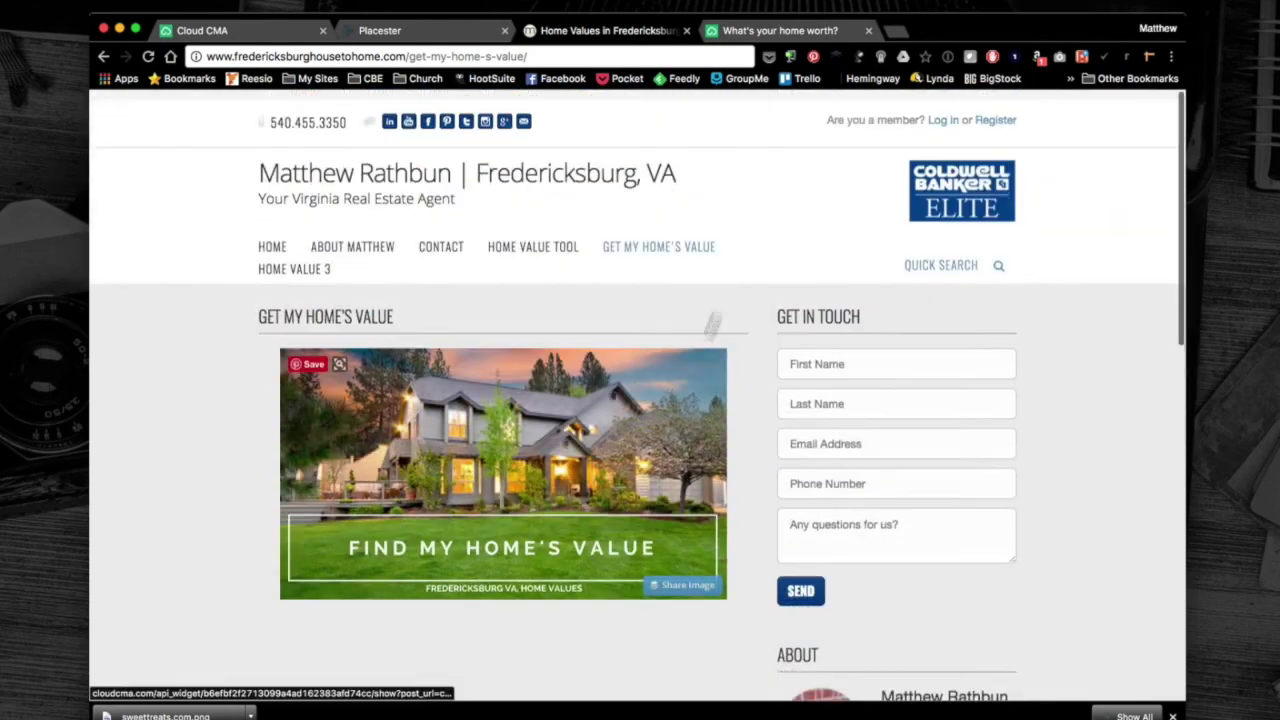
{"action": "scroll", "coordinate": [712, 322], "scroll_direction": "down", "scroll_amount": 1}
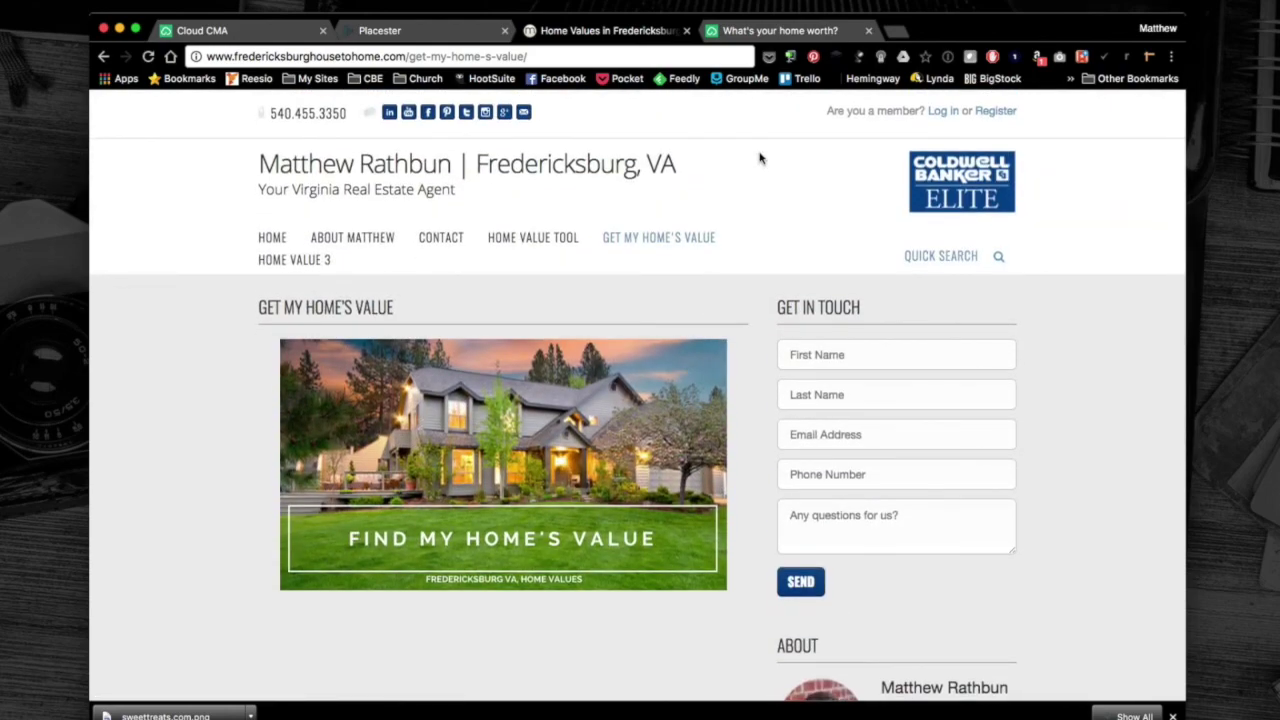